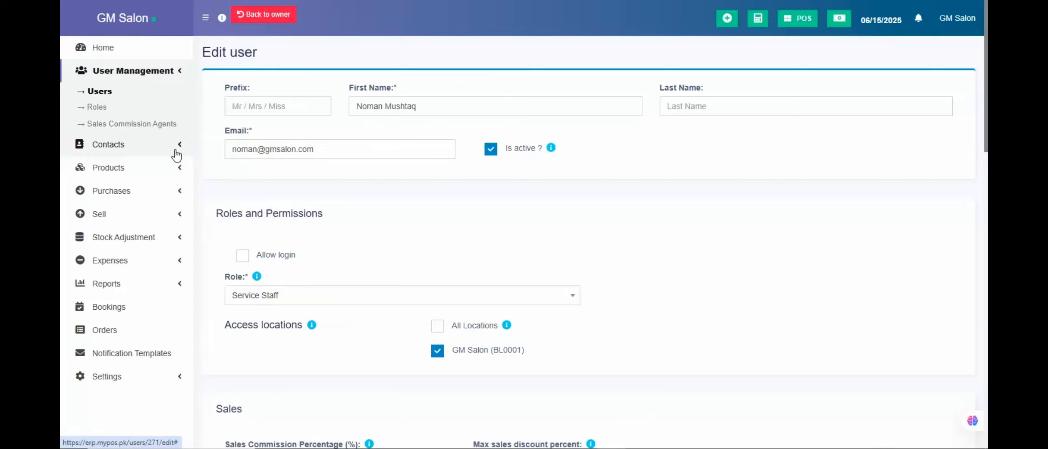
- View the suppliers list under Contacts and look through the records on the customers list
click(141, 146)
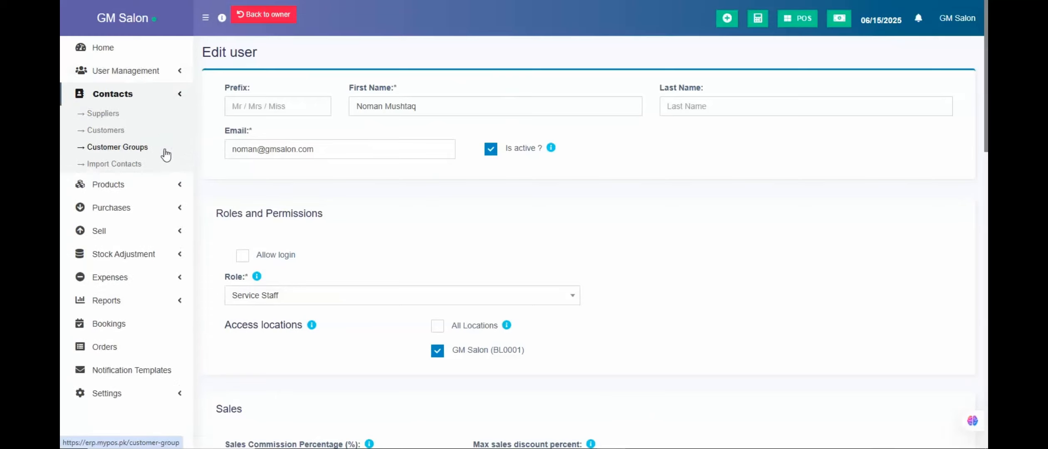
click(132, 120)
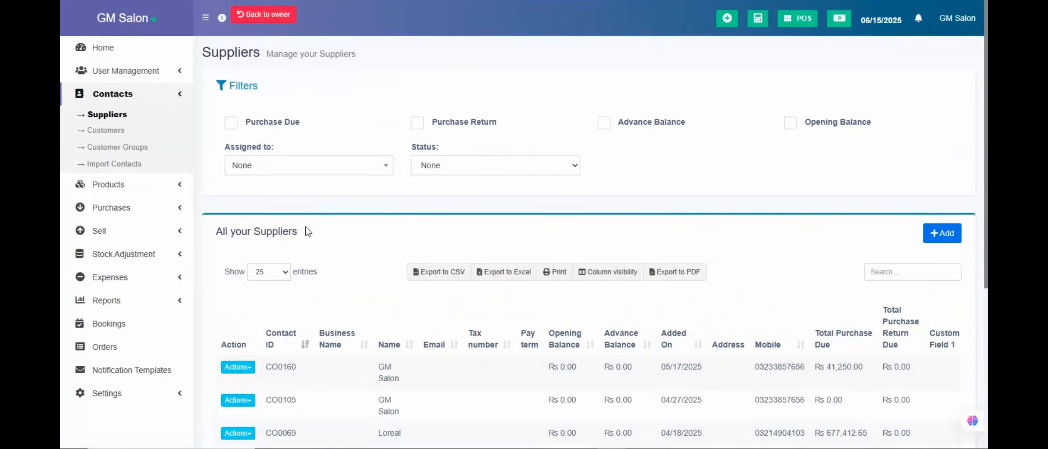
click(125, 131)
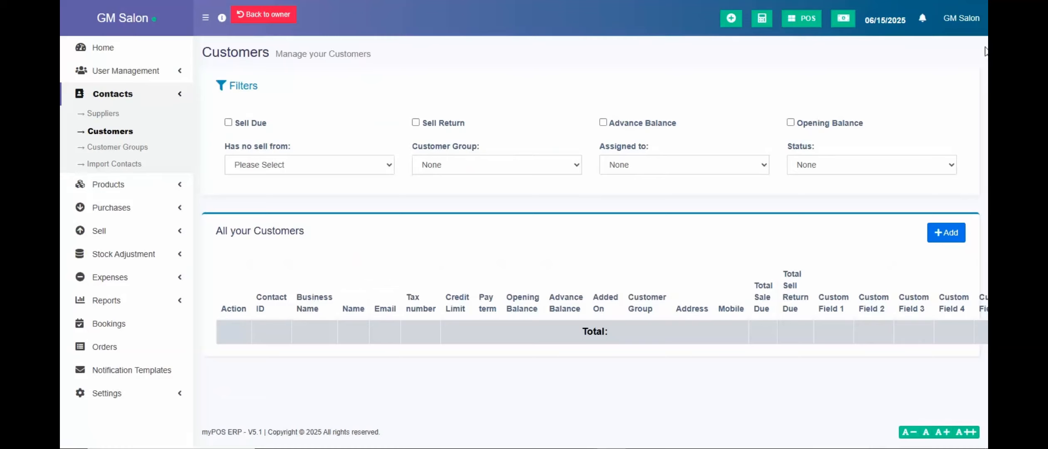
scroll(985, 51, down, 5)
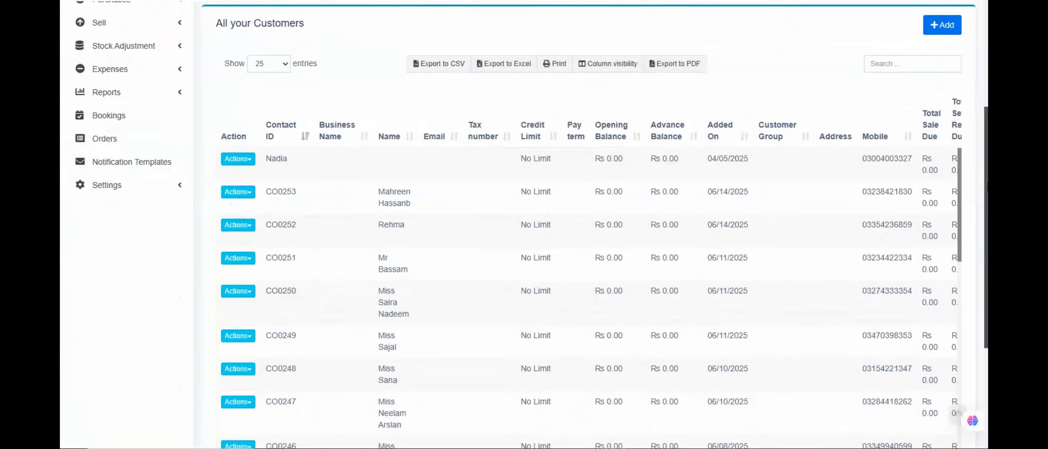
scroll(582, 250, down, 4)
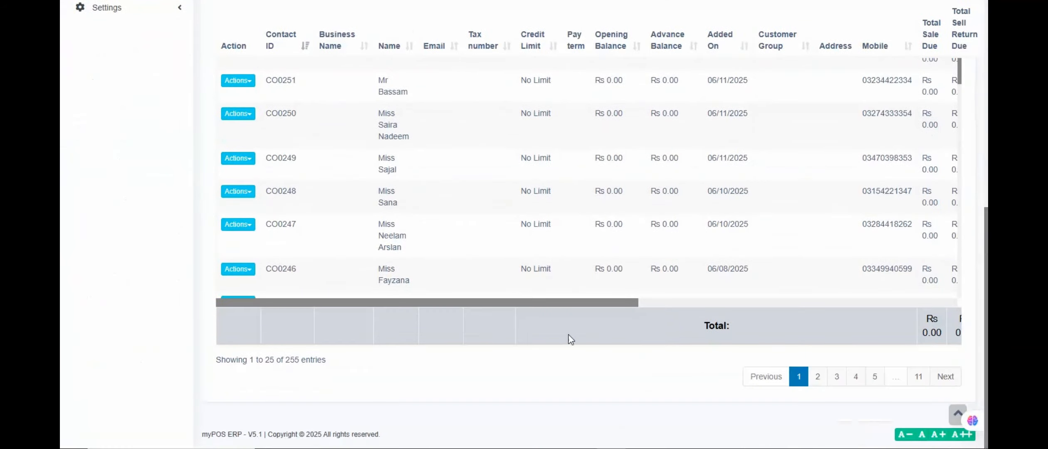
scroll(952, 287, up, 3)
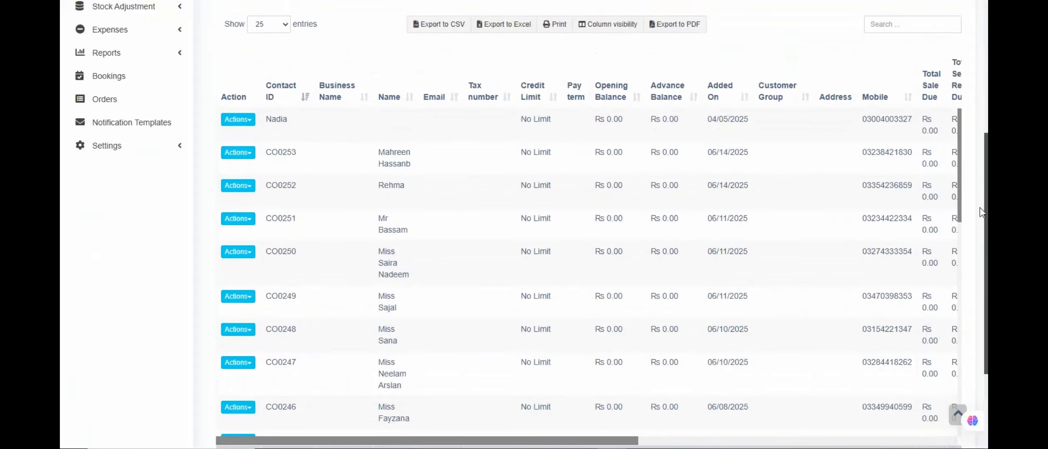
drag(550, 443, 412, 373)
drag(986, 162, 987, 32)
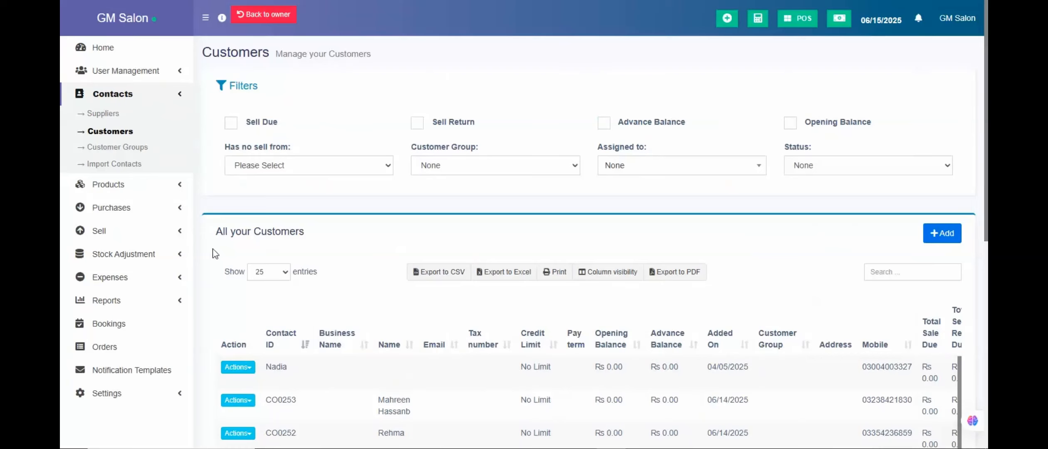
- Open the contact page of the second customer in the list and review the ledger's account summary and transactions
drag(987, 46, 988, 155)
click(246, 195)
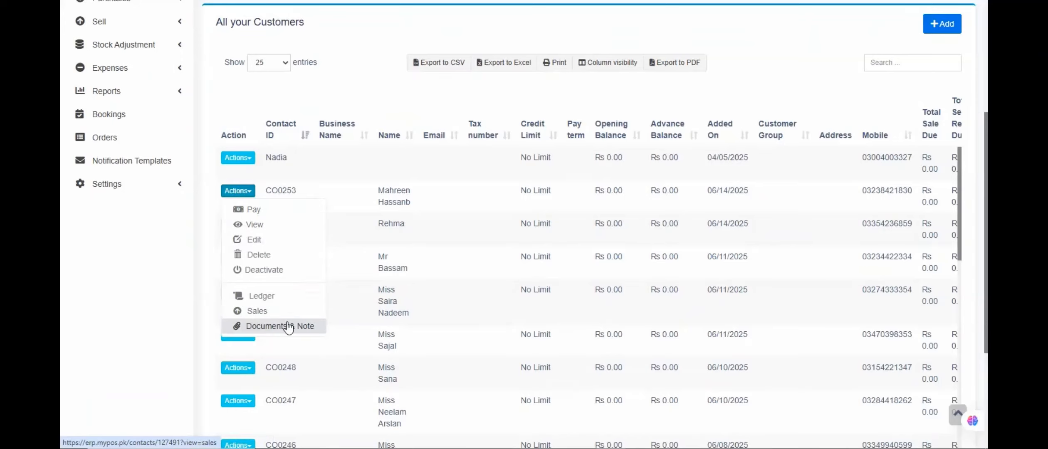
click(294, 224)
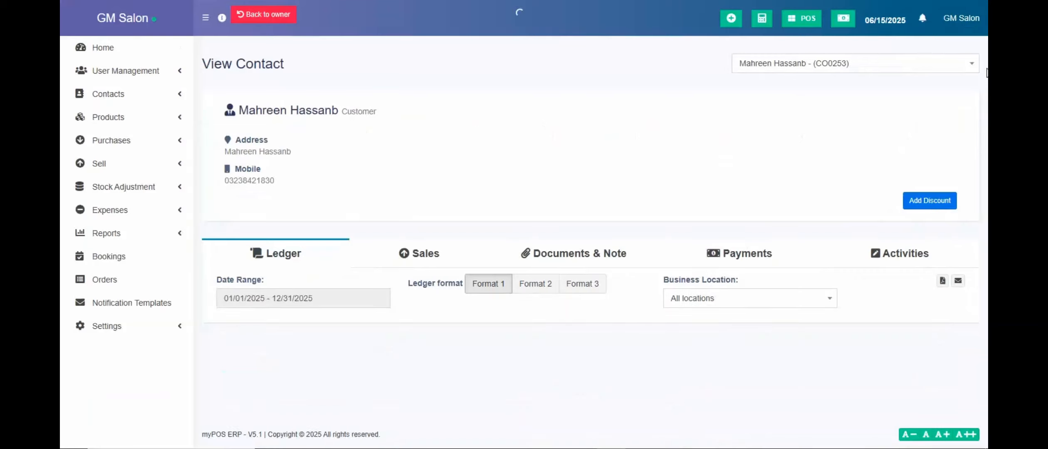
scroll(869, 117, down, 5)
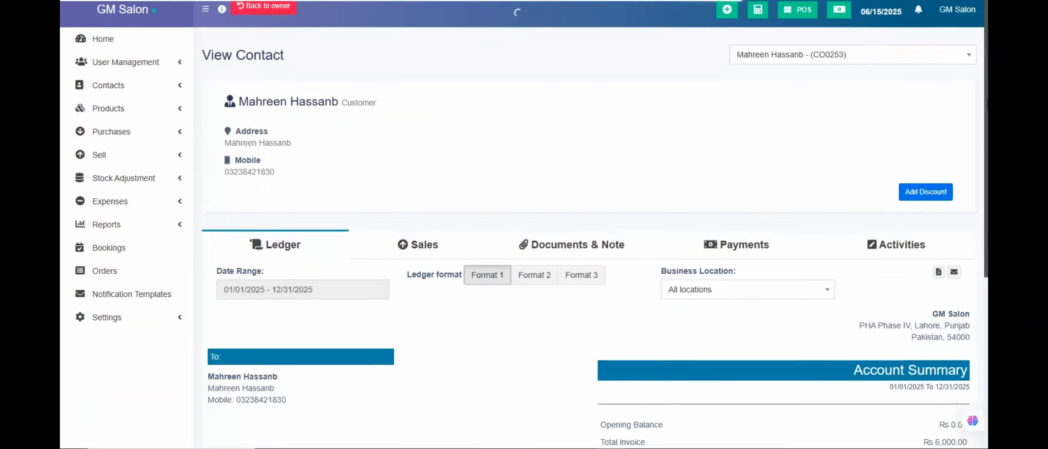
scroll(589, 225, down, 2)
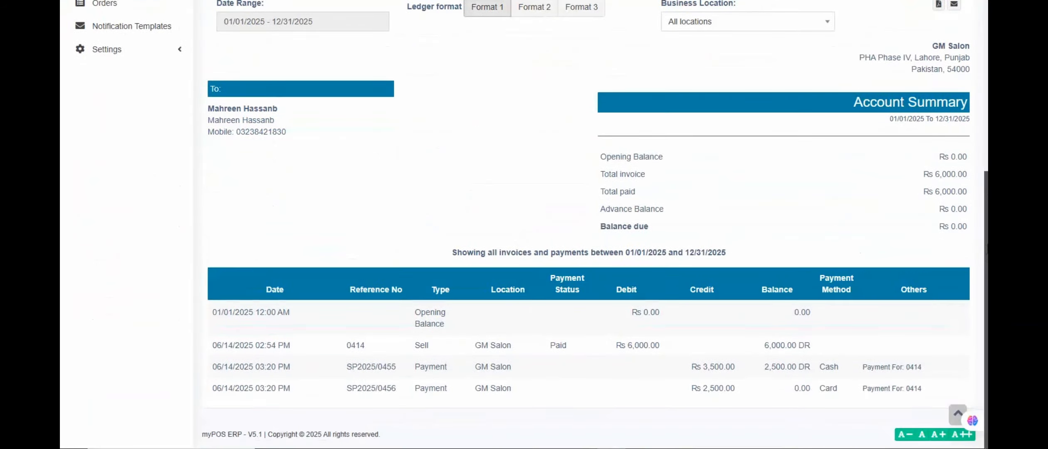
scroll(589, 225, up, 1)
scroll(589, 224, up, 1)
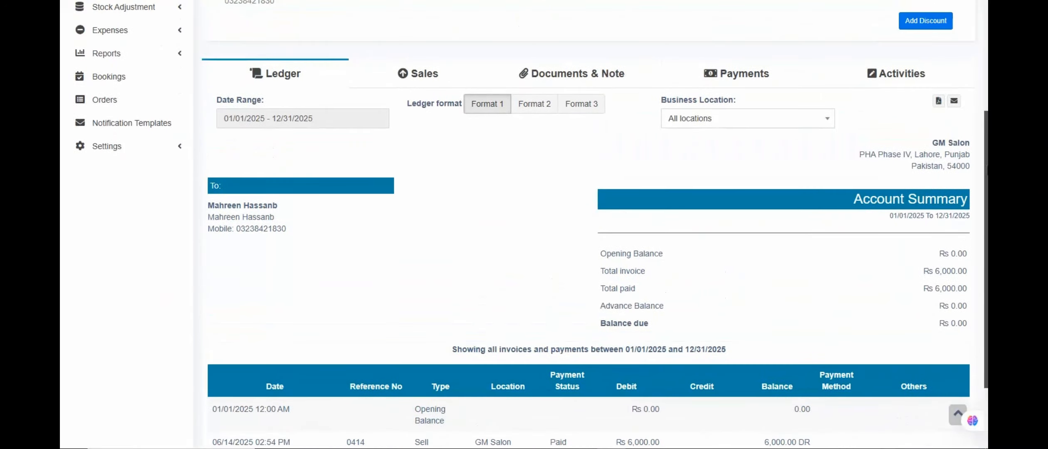
- Switch the customer's ledger to Format 3 and examine its invoice and payment lines
click(588, 113)
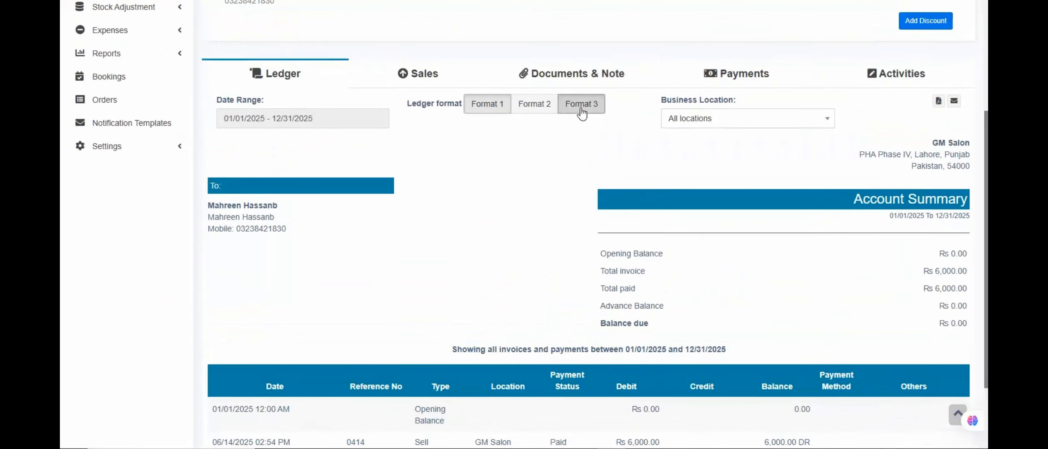
scroll(588, 113, down, 3)
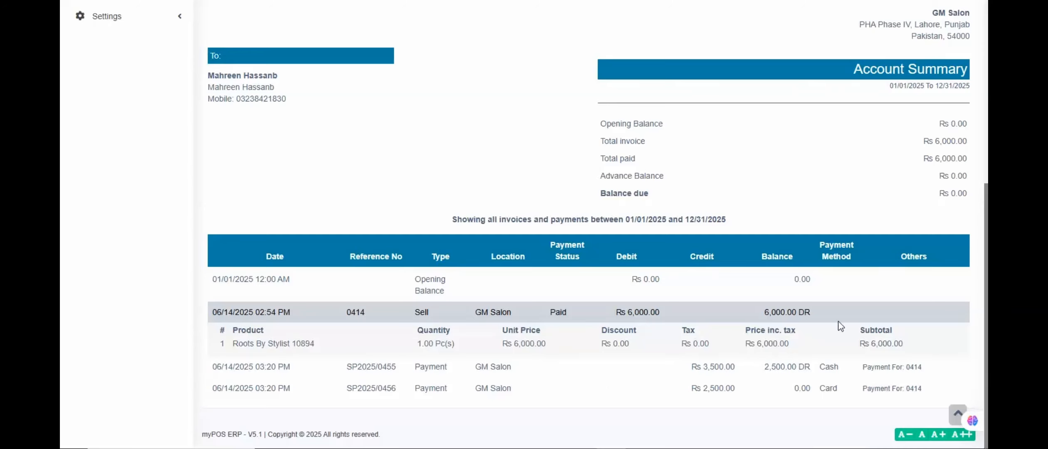
scroll(840, 326, up, 5)
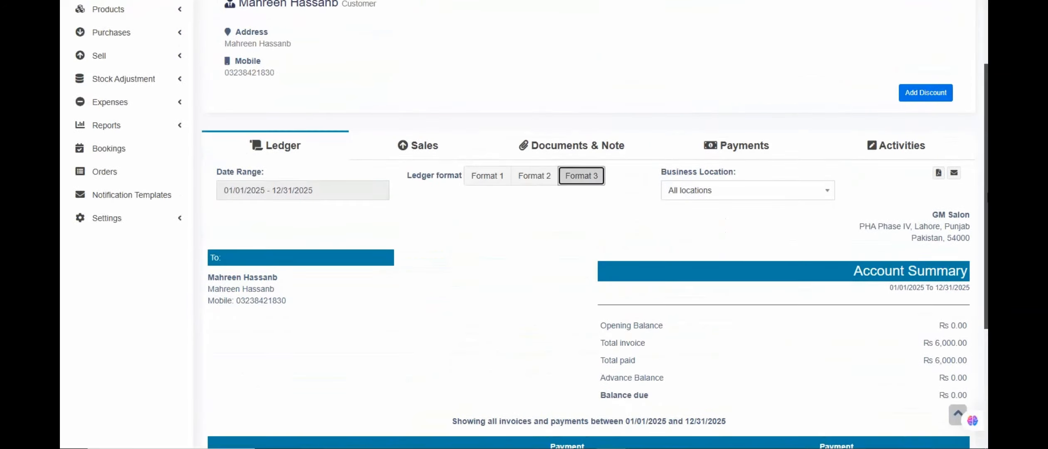
- Review the customer's sales, payments and activities records
click(426, 146)
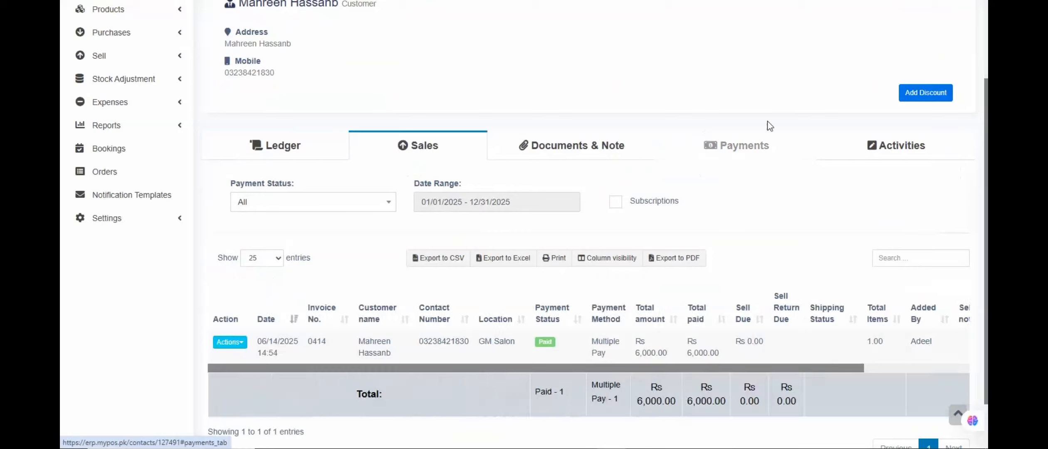
click(743, 158)
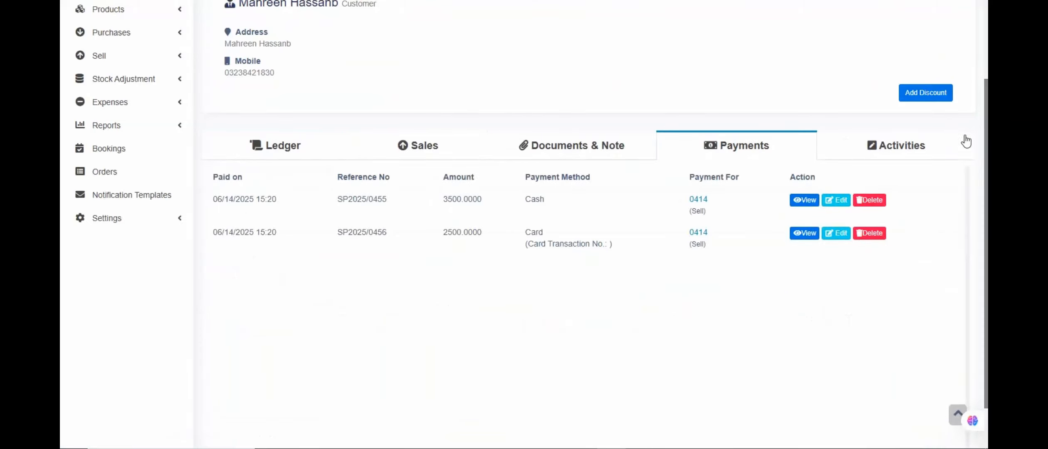
click(878, 143)
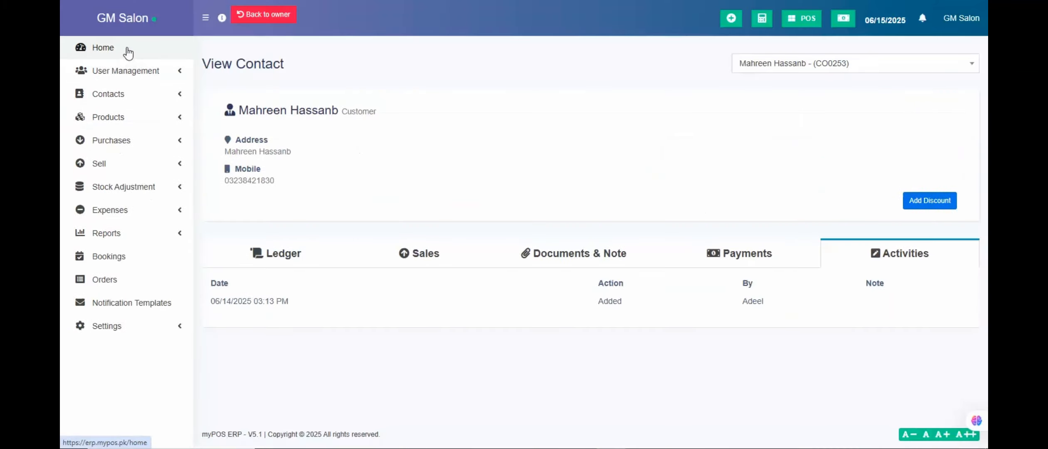
- Open the product list, look through its entries and collapse the filters section
click(148, 122)
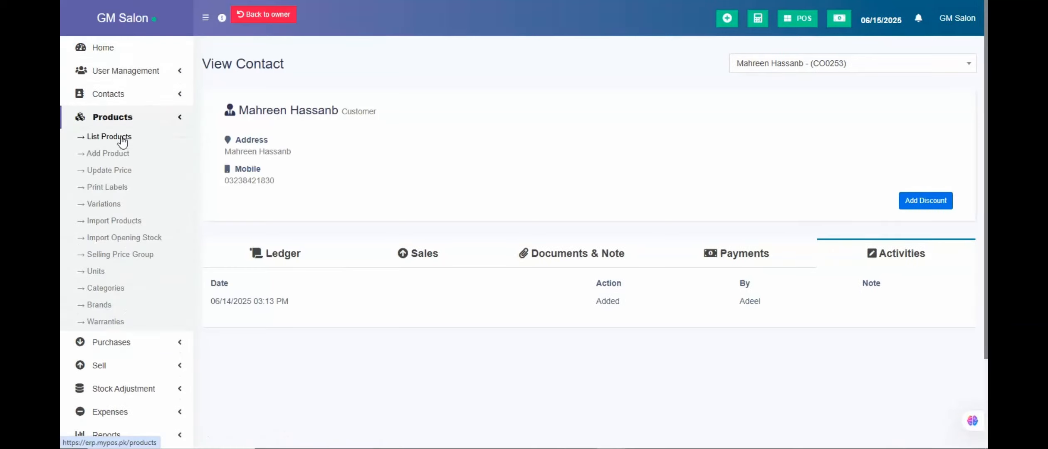
click(123, 141)
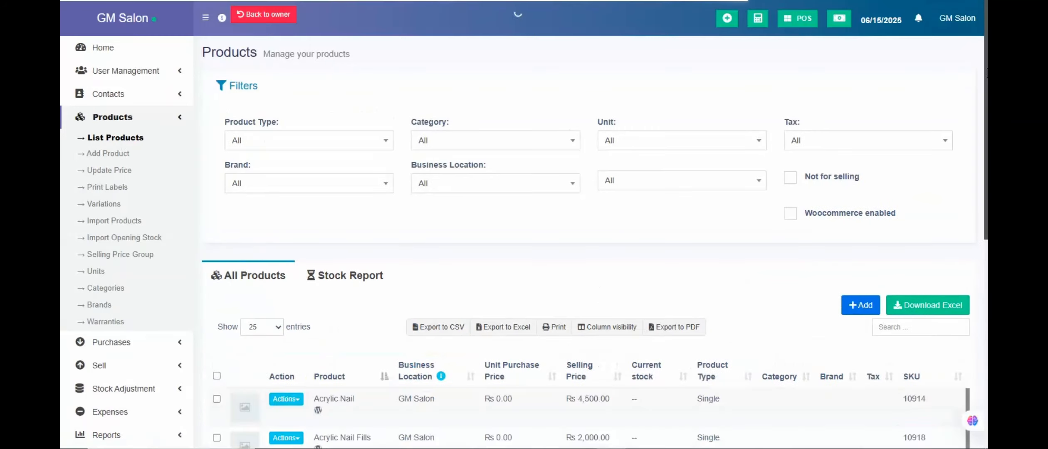
scroll(987, 73, down, 8)
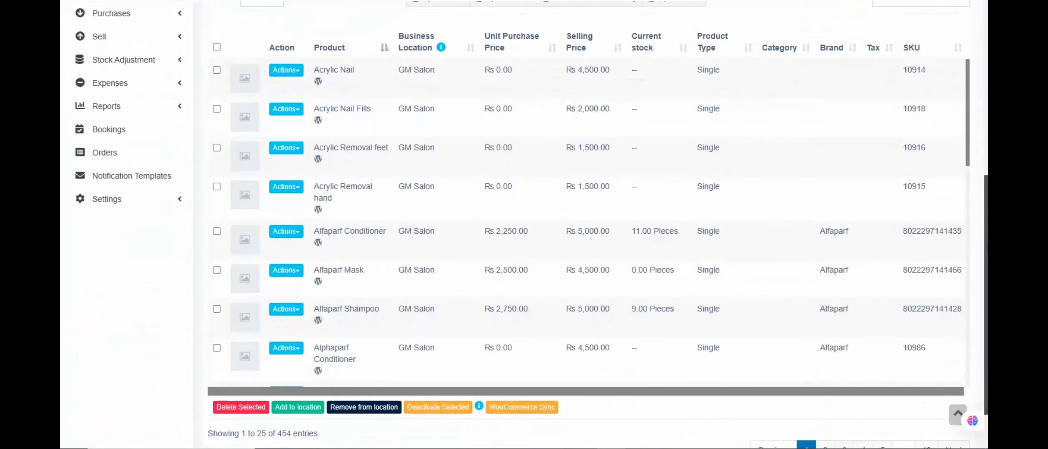
scroll(525, 225, up, 1)
scroll(525, 225, up, 4)
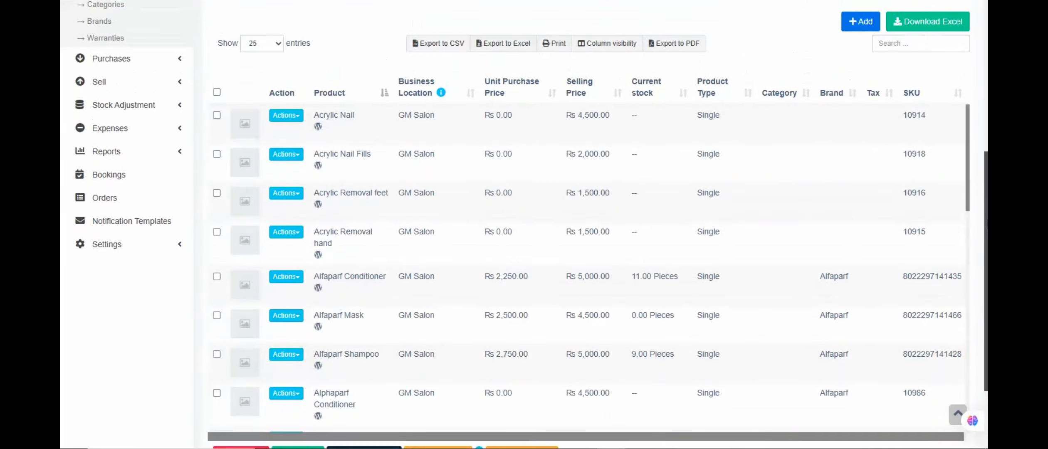
scroll(525, 224, up, 4)
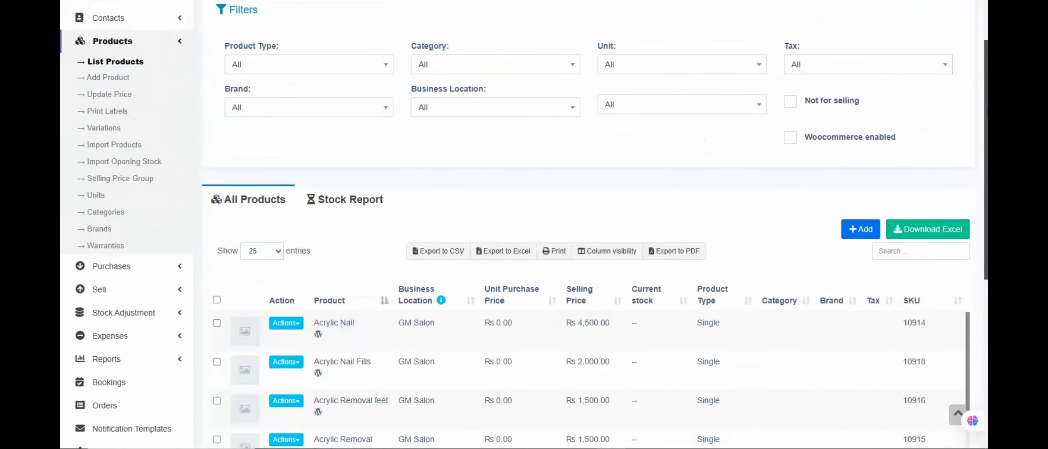
click(683, 85)
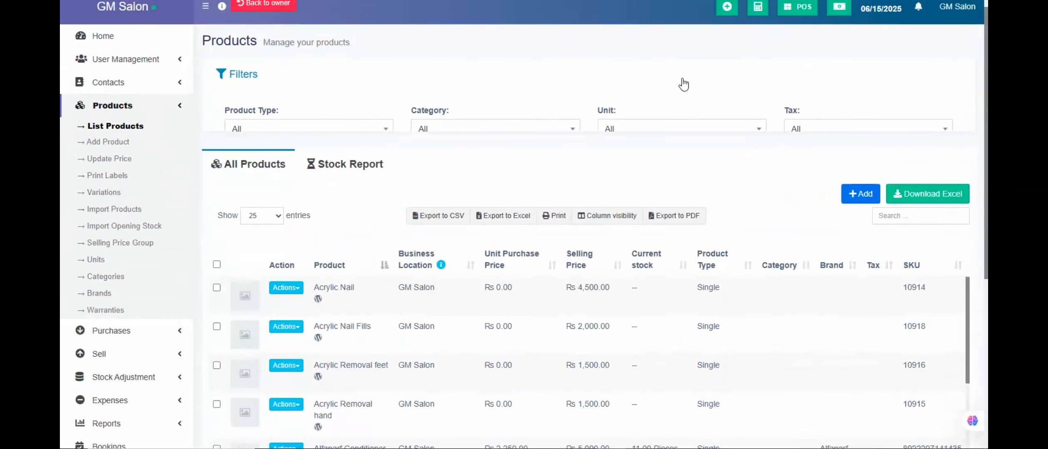
- Open the product Acrylic Nail Fills for editing from the product list
scroll(683, 84, down, 4)
drag(987, 155, 987, 162)
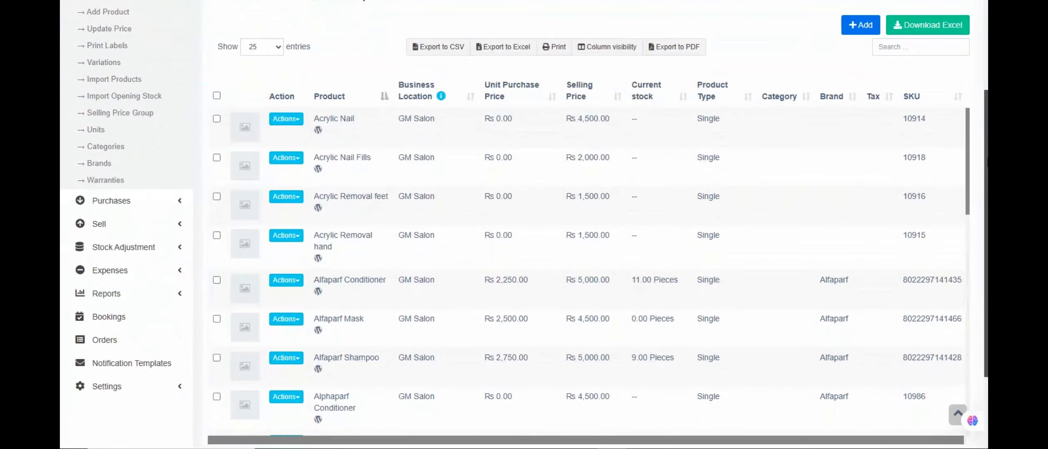
click(288, 160)
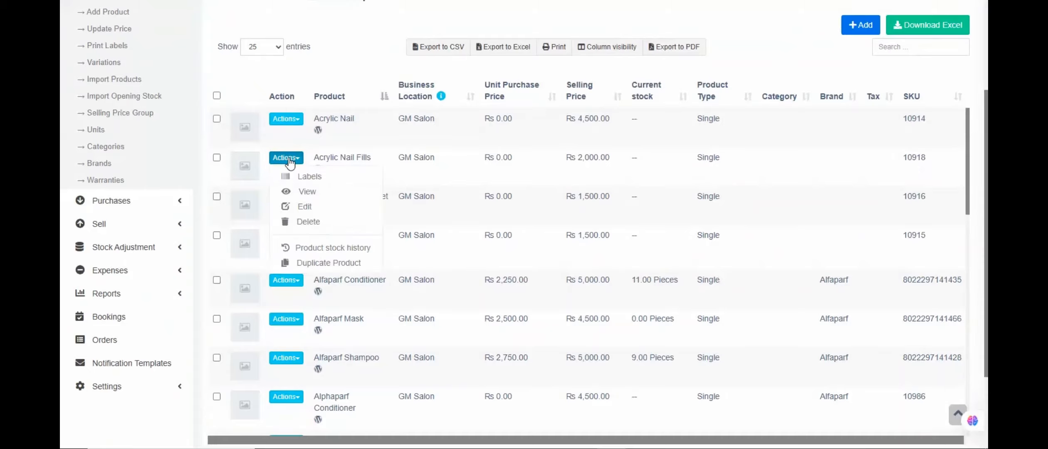
click(312, 210)
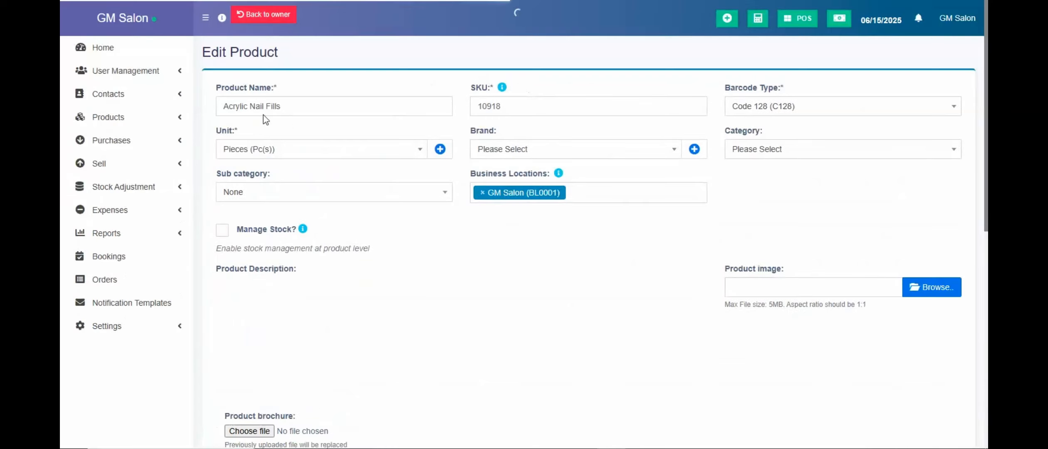
- Examine the product's name, SKU, barcode type, unit, category, location, stock management and description fields
triple_click(293, 106)
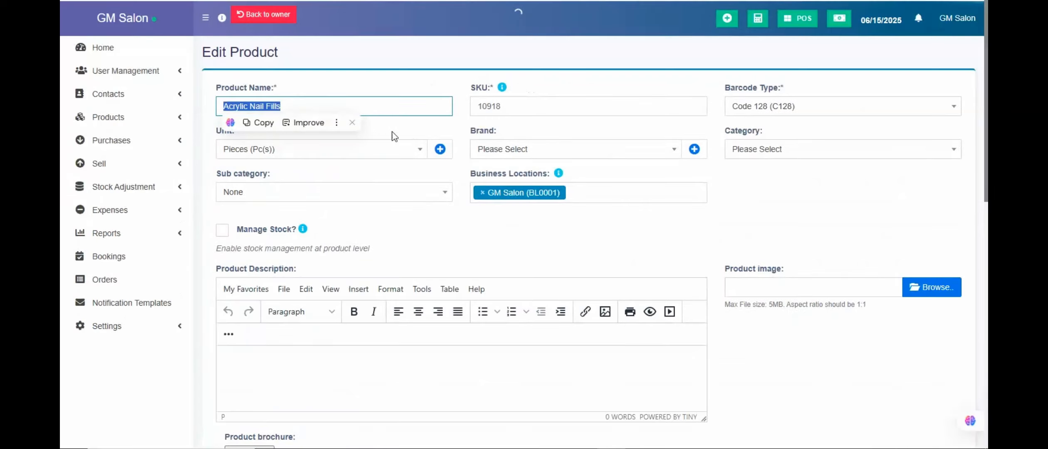
click(442, 131)
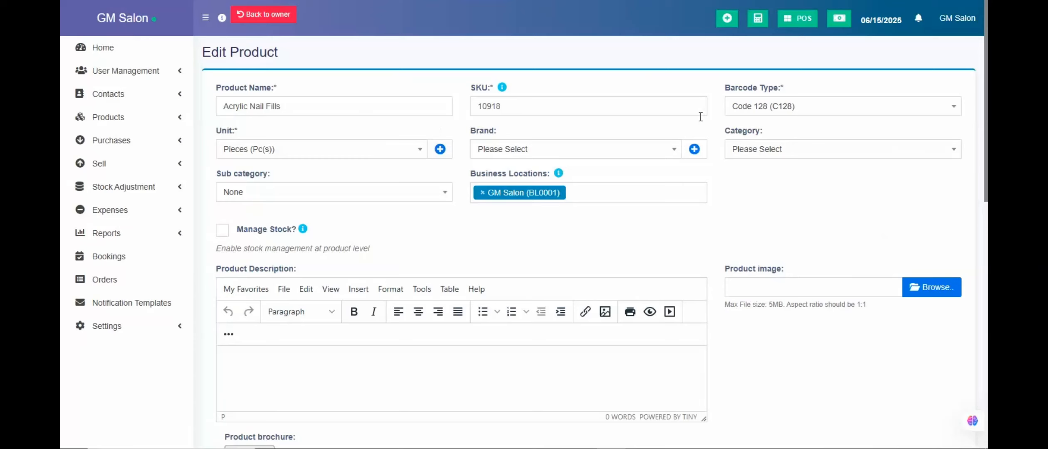
scroll(790, 91, down, 1)
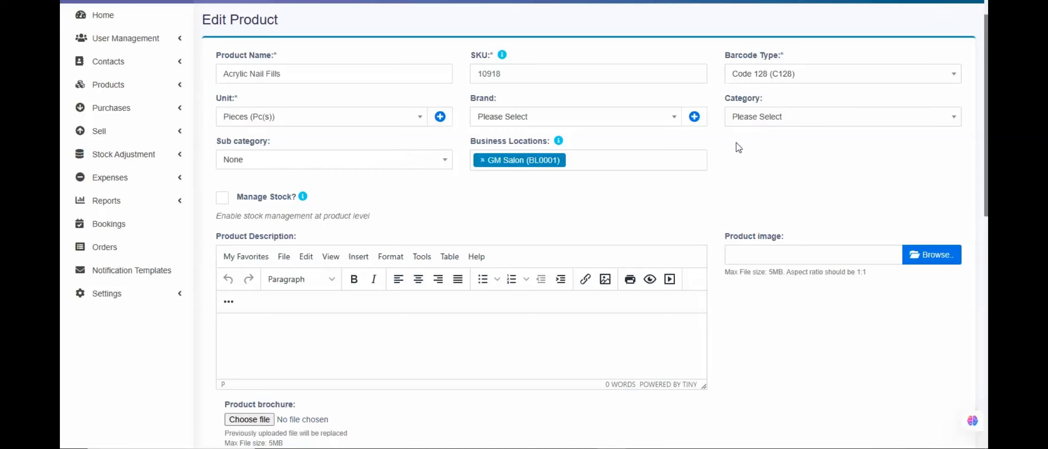
scroll(737, 145, down, 2)
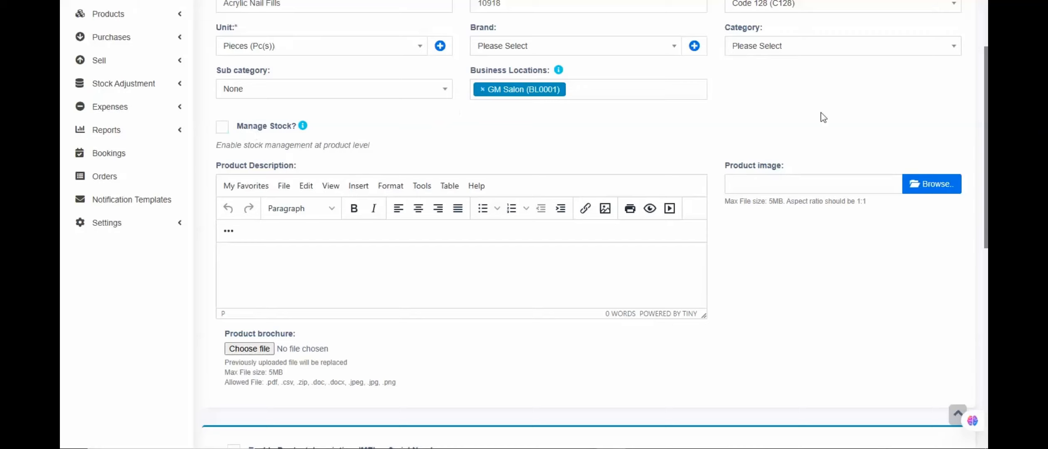
scroll(819, 117, down, 2)
scroll(376, 119, up, 3)
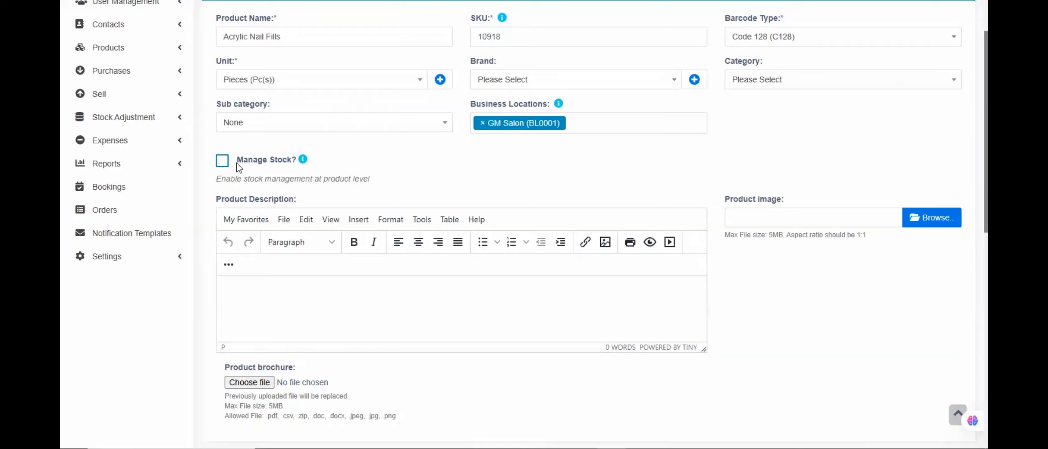
- Review the product's tax and pricing section and select its default selling price including tax
scroll(951, 90, down, 3)
scroll(595, 225, down, 8)
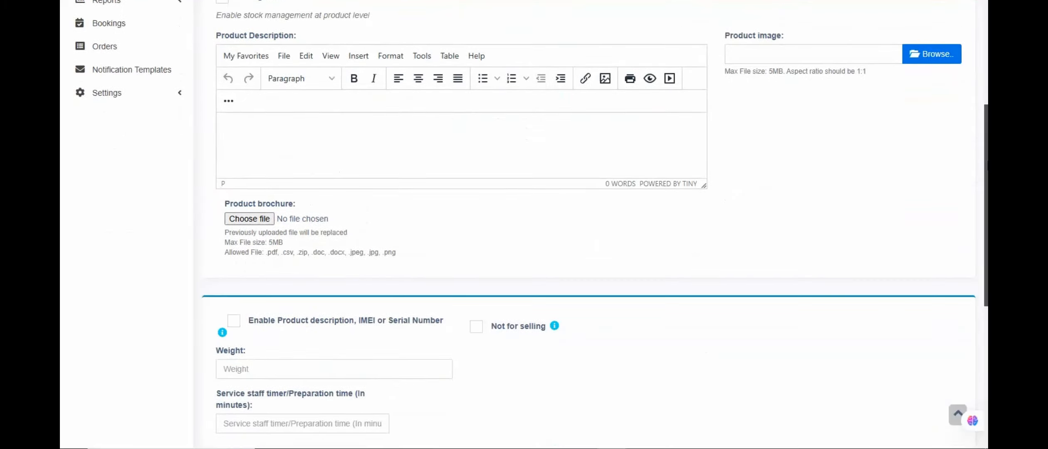
scroll(594, 225, down, 1)
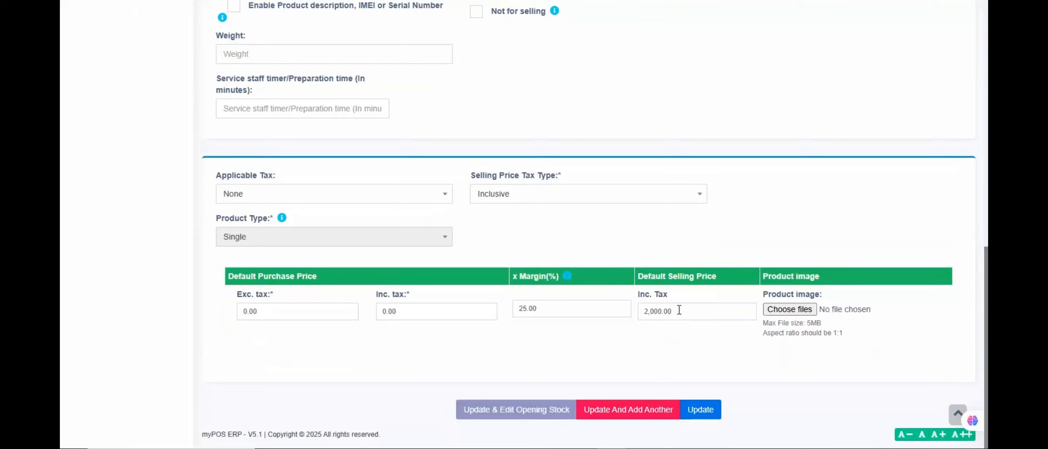
drag(678, 310, 638, 332)
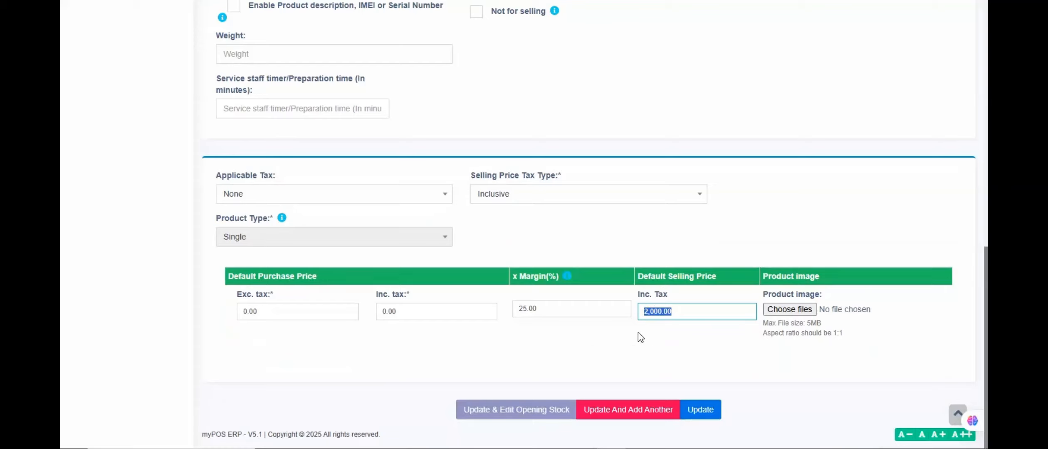
- Examine the product's default purchase price excluding tax alongside its selling price and go back to the start of the form
click(624, 330)
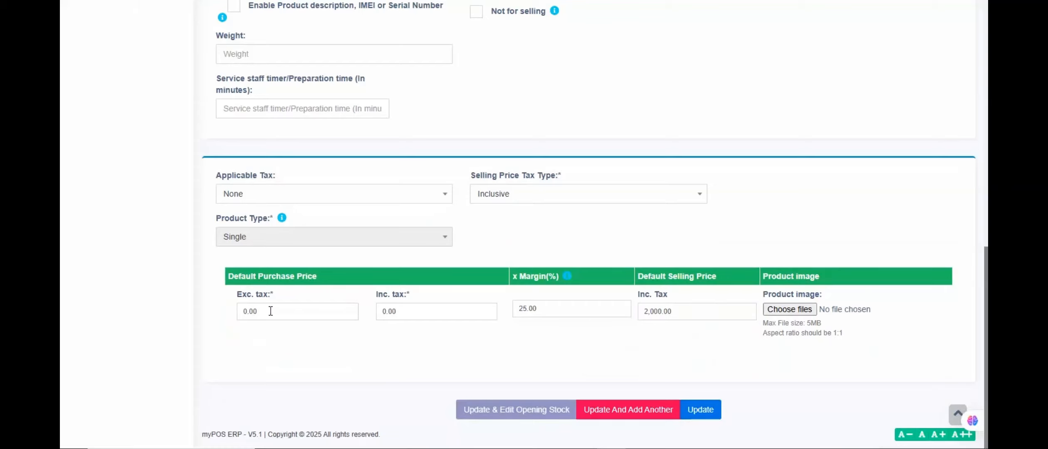
drag(271, 311, 245, 310)
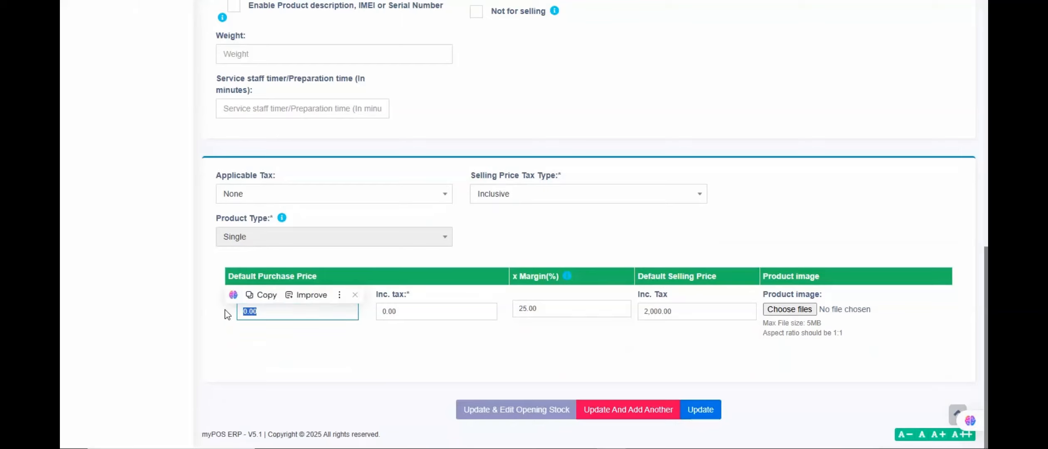
click(228, 315)
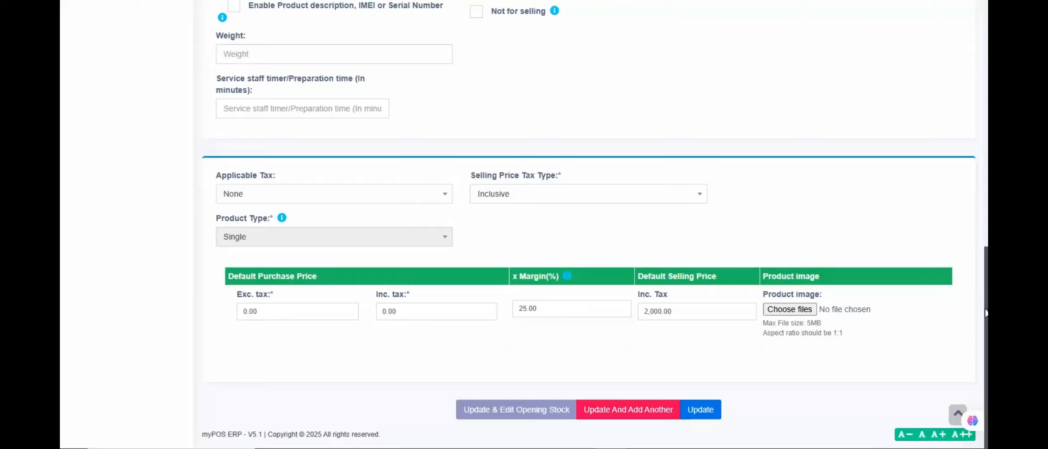
mouse_move(986, 312)
mouse_down()
mouse_move(986, 178)
mouse_move(986, 314)
mouse_up()
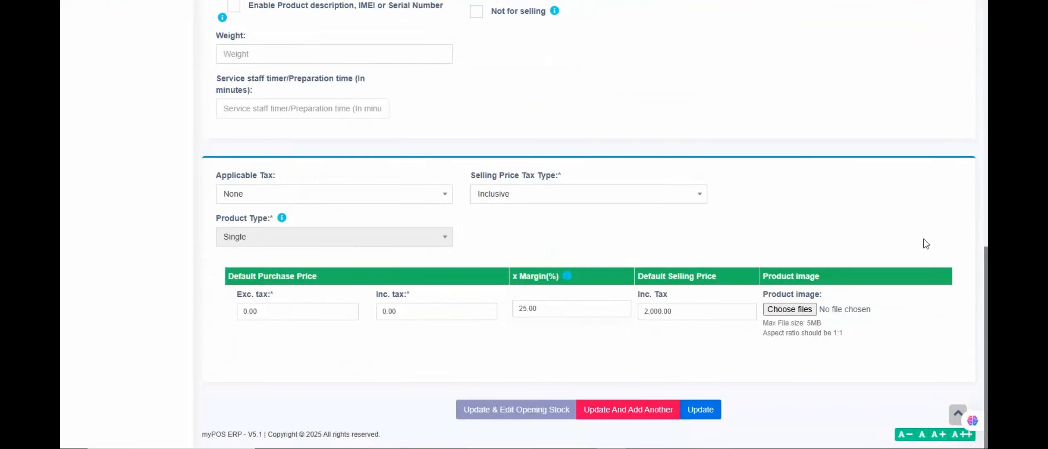
drag(987, 322, 987, 68)
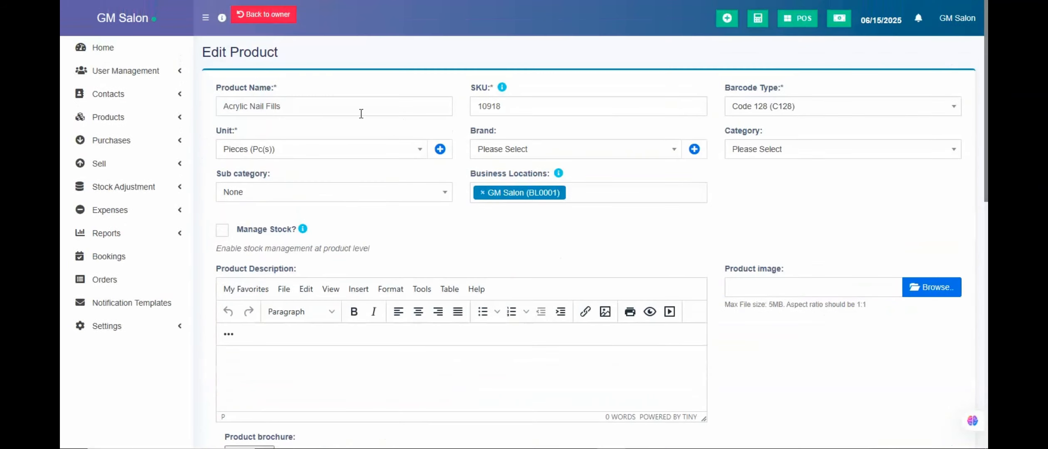
- Look over the product management options, leave the product form without saving and open the list of all purchases
click(176, 117)
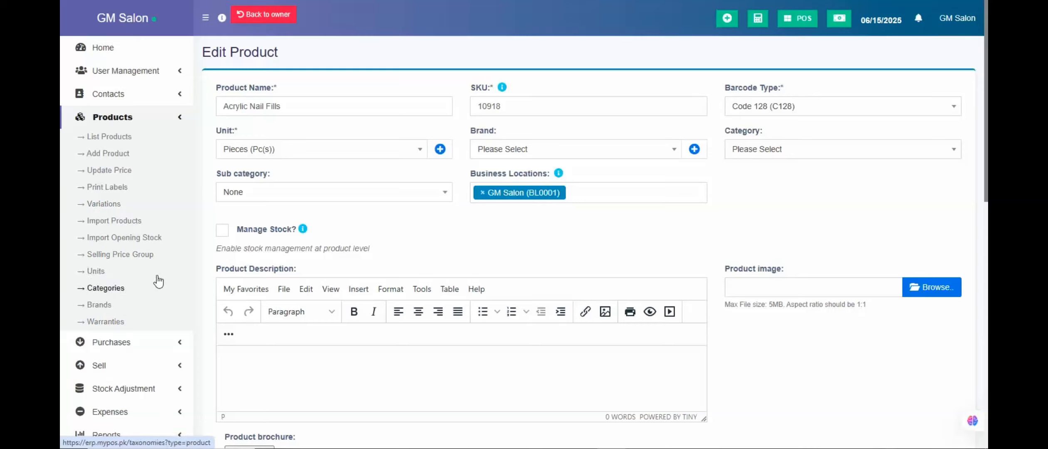
click(182, 119)
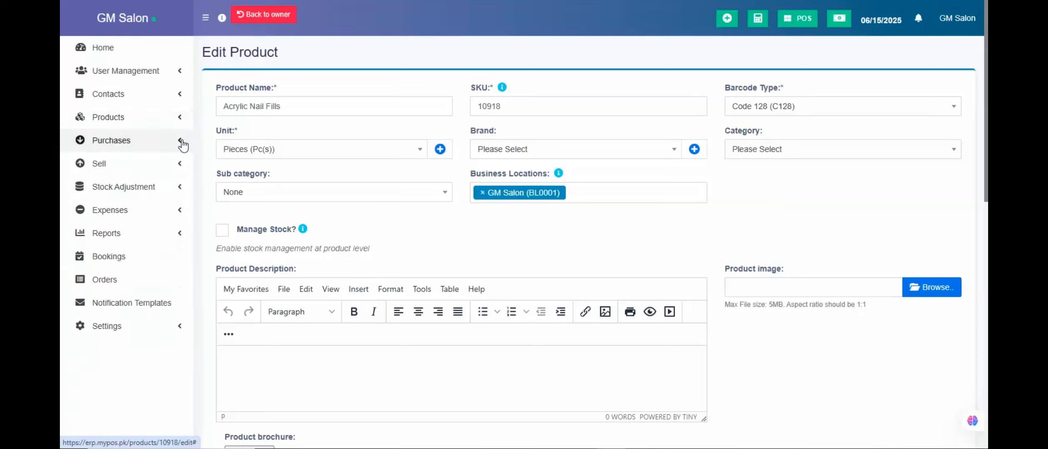
click(182, 142)
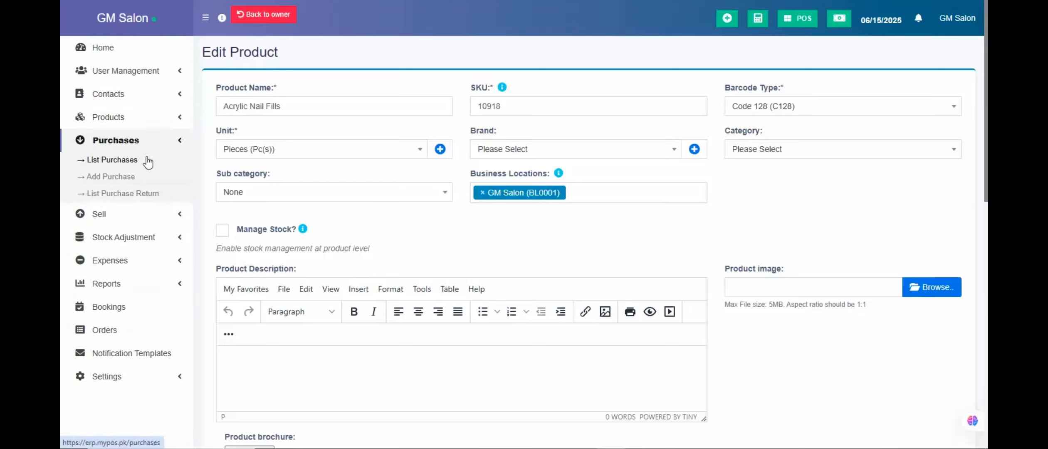
click(137, 165)
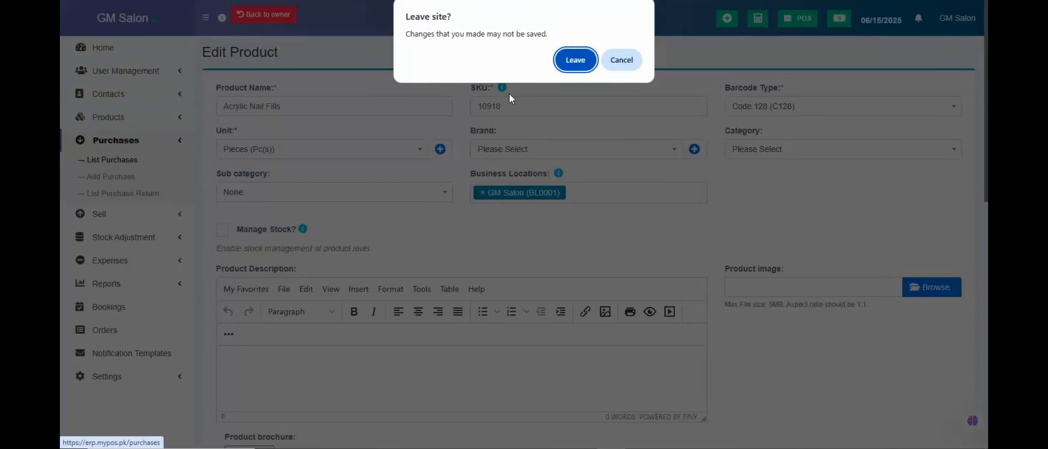
click(579, 58)
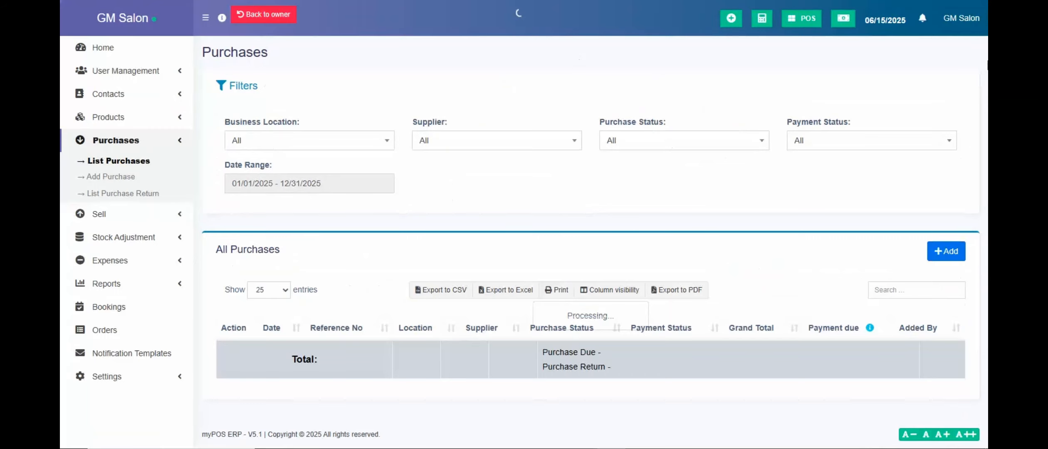
scroll(582, 250, down, 5)
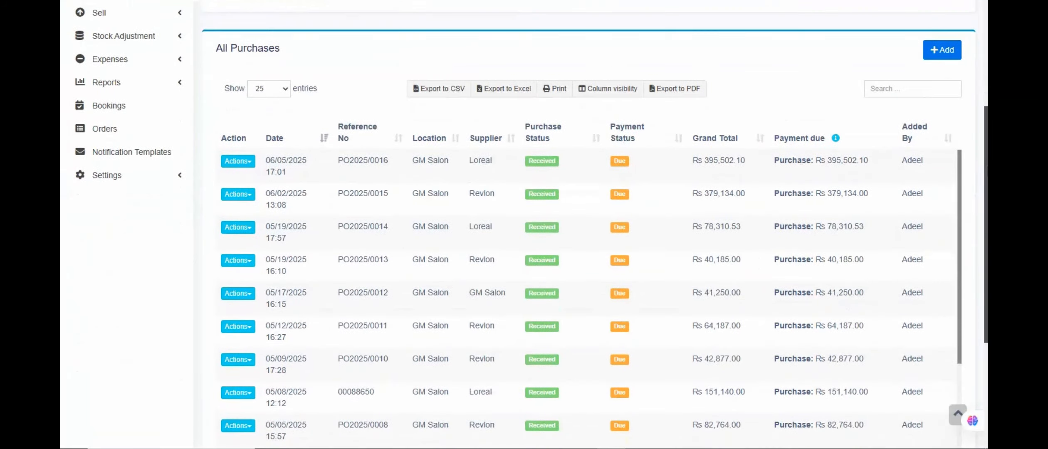
- Open the details of the 06/05/2025 Loreal purchase, look through its items and close the details
click(368, 170)
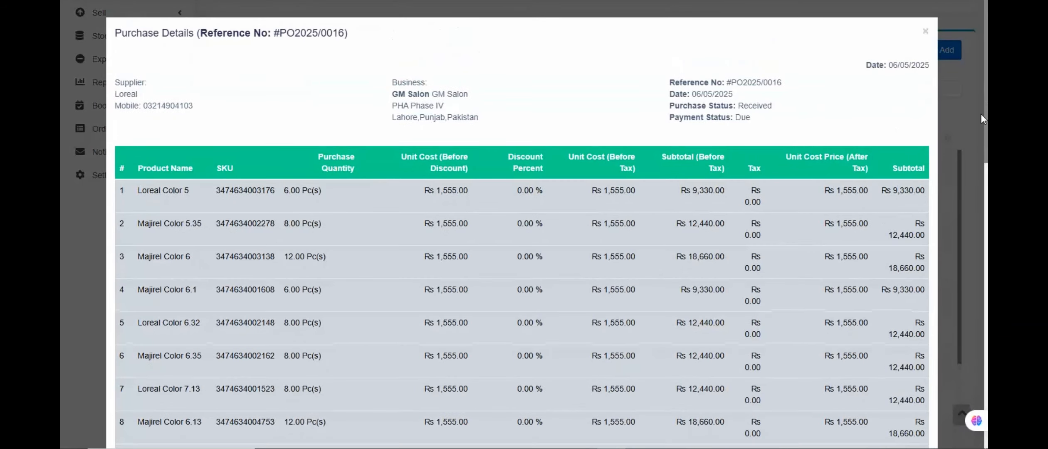
scroll(522, 225, down, 10)
scroll(345, 232, up, 10)
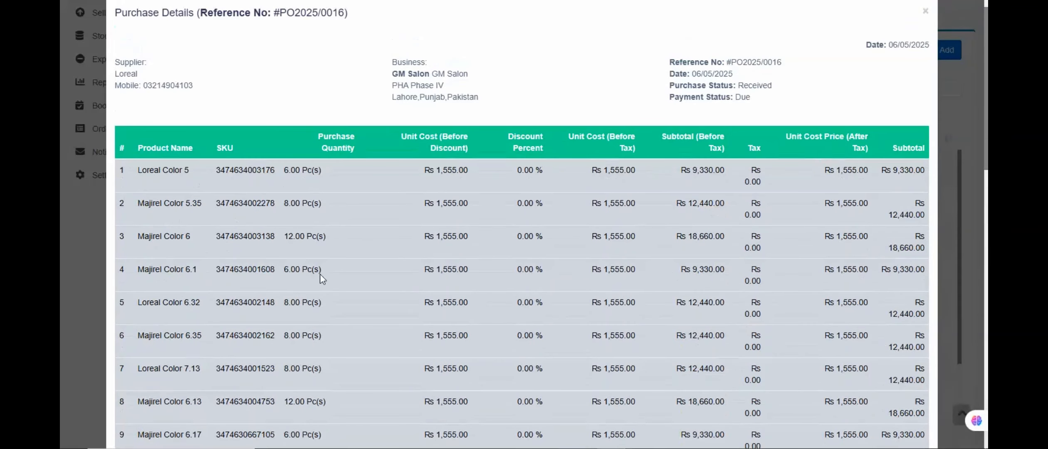
click(950, 130)
scroll(965, 131, up, 2)
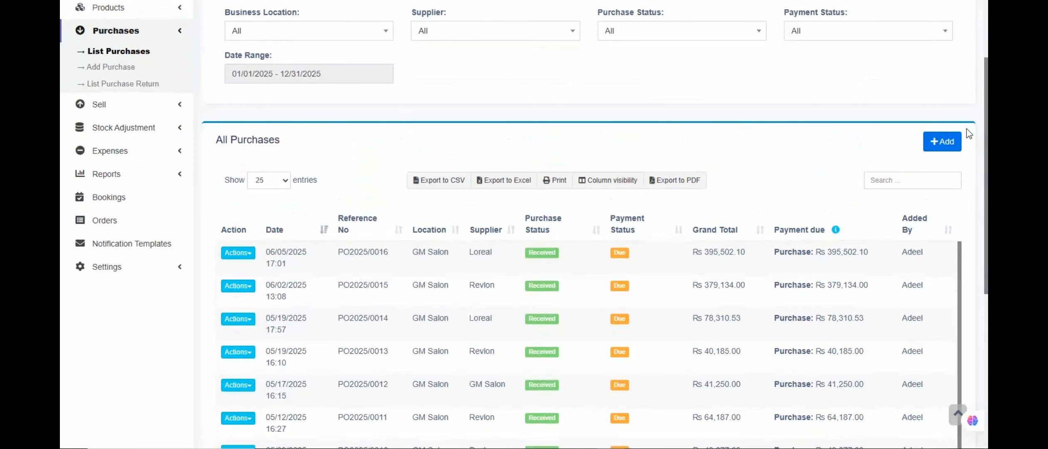
- Open a new purchase form and examine its supplier field and the available purchase status options
click(940, 143)
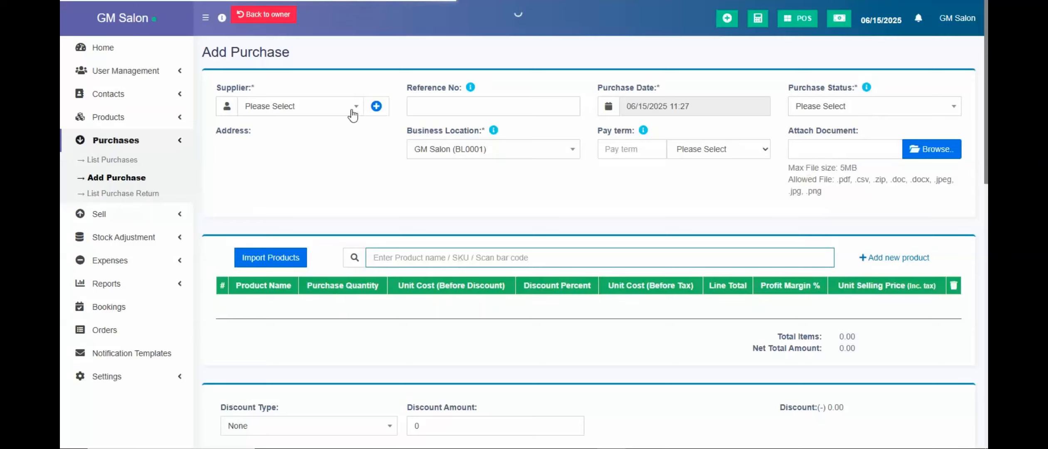
click(351, 109)
click(349, 110)
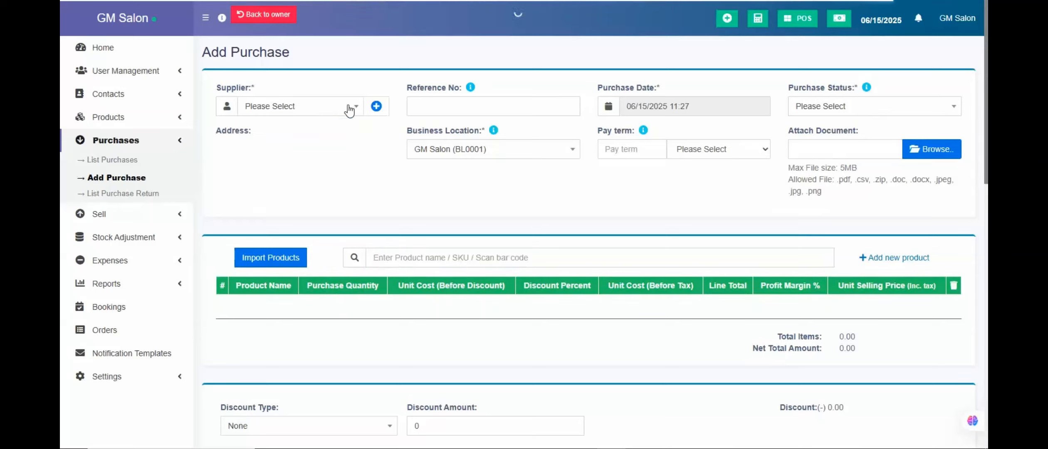
click(838, 110)
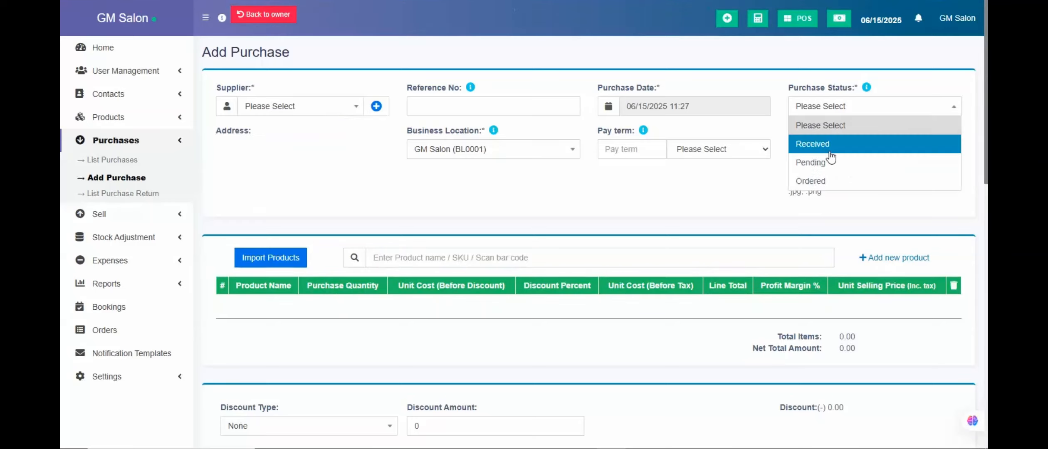
click(632, 183)
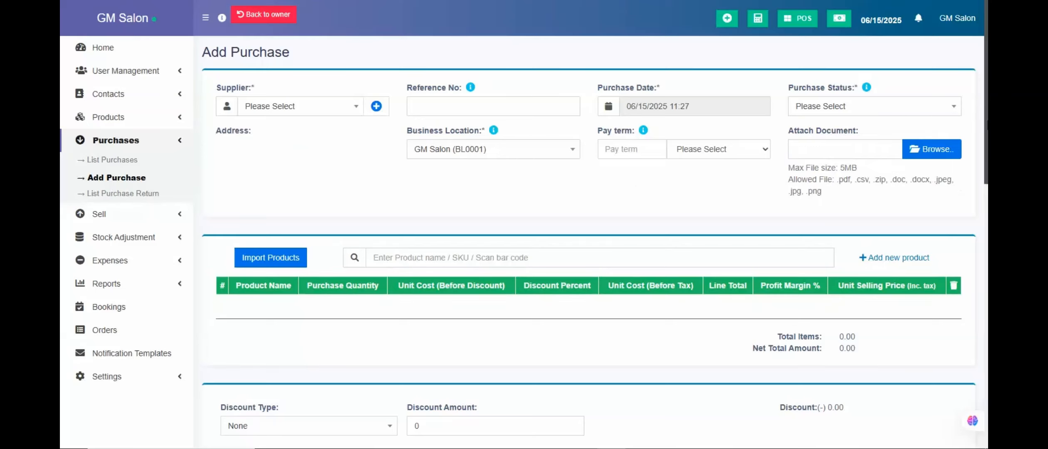
scroll(524, 225, down, 3)
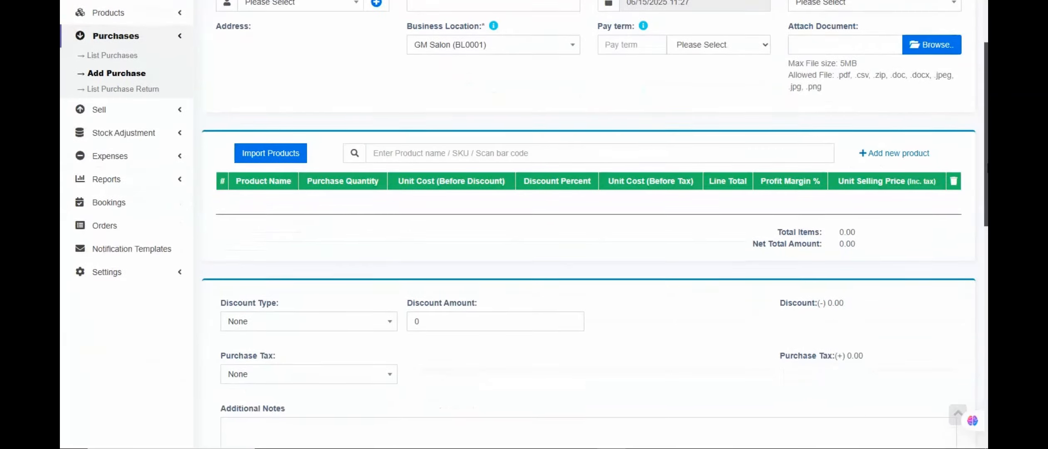
click(404, 147)
text(jk)
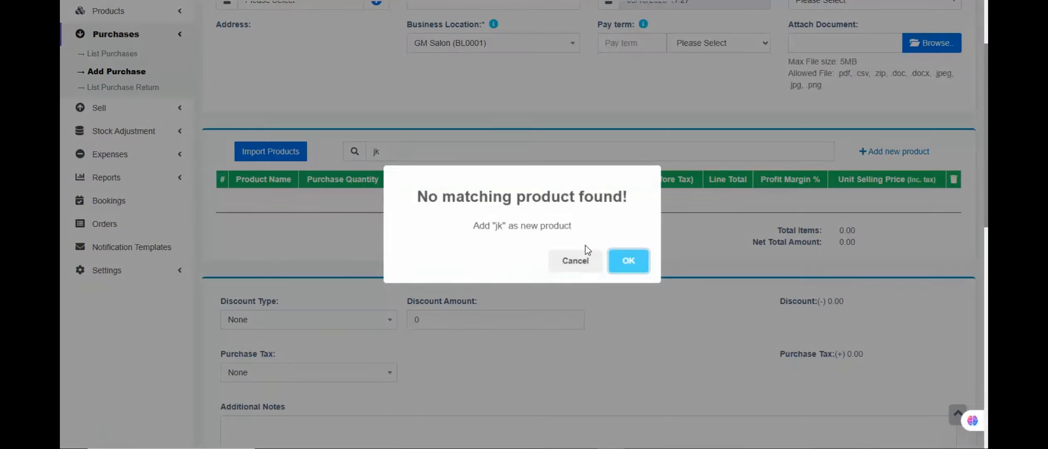
click(576, 261)
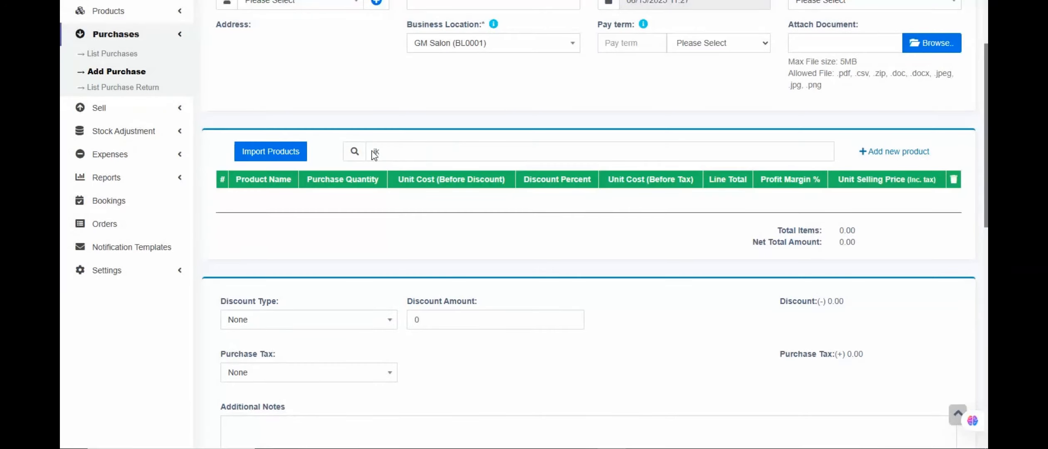
- Search the products for "lo" and add Excel Color 9.12 to the purchase
drag(398, 151, 316, 148)
text(lo)
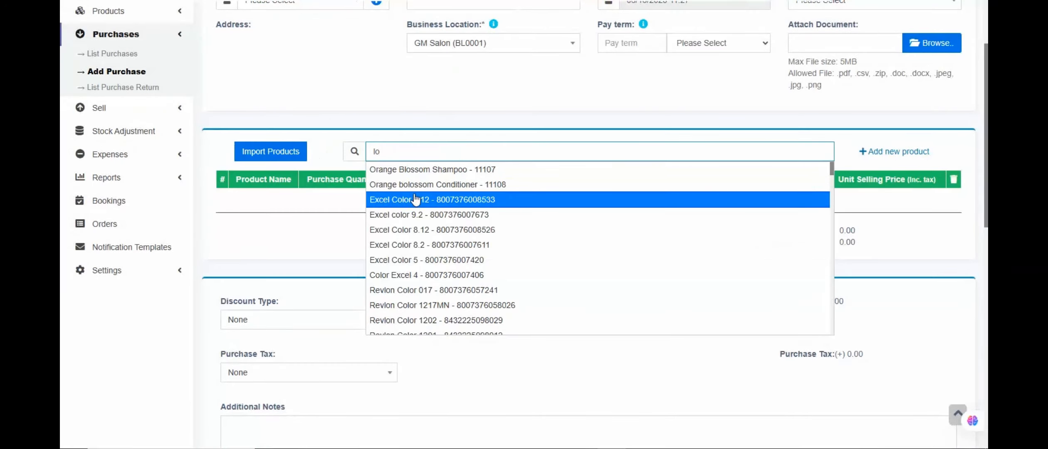
click(417, 204)
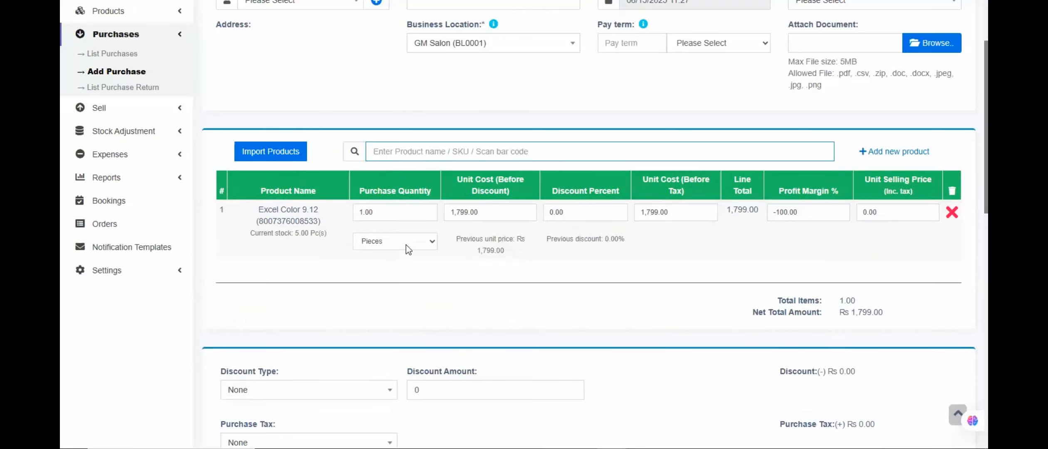
- Examine the purchase quantity and unit cost before discount fields of the Excel Color 9.12 line
click(381, 214)
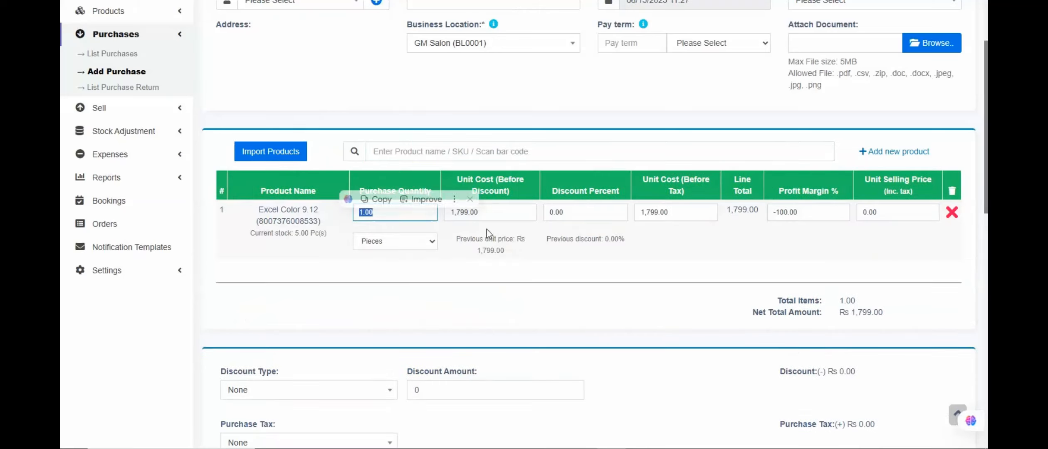
click(499, 218)
click(538, 237)
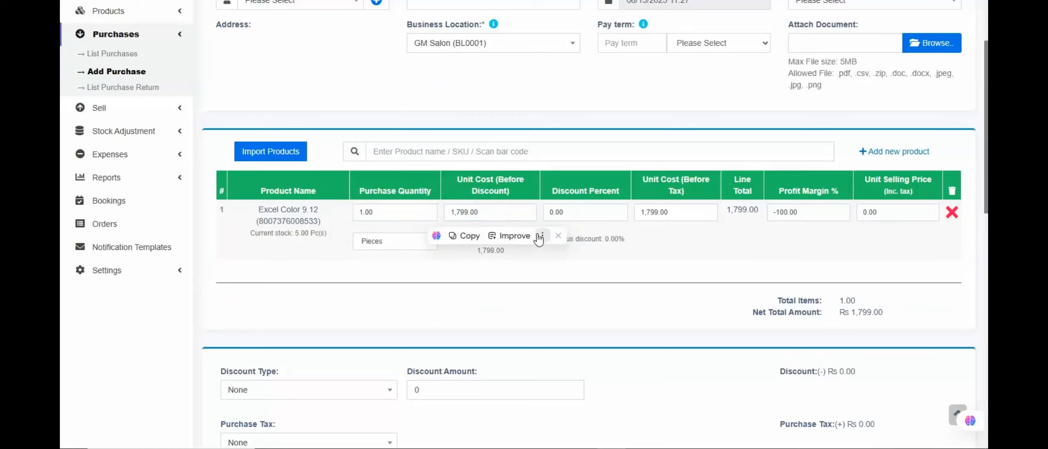
click(571, 273)
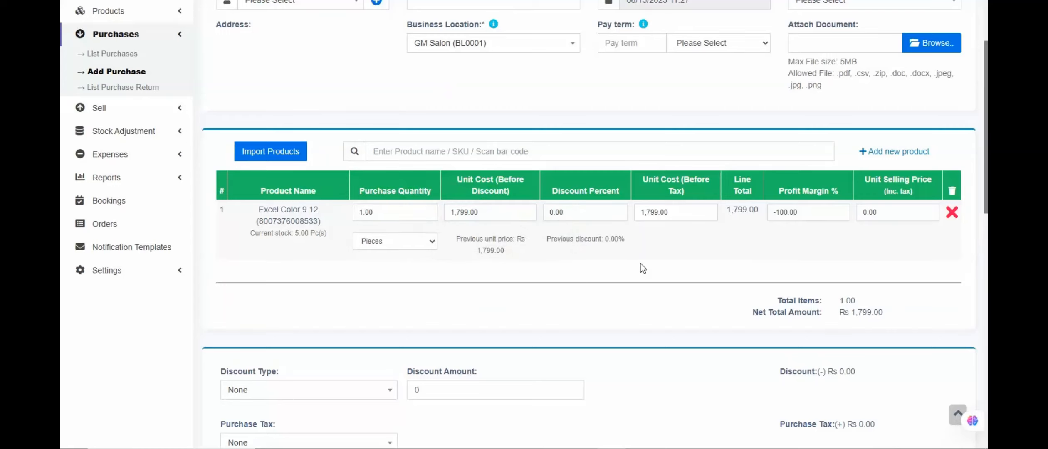
- Review the purchase form's shipping, additional expenses and payment sections, including the payment amount and method
scroll(987, 233, down, 1)
scroll(987, 233, down, 10)
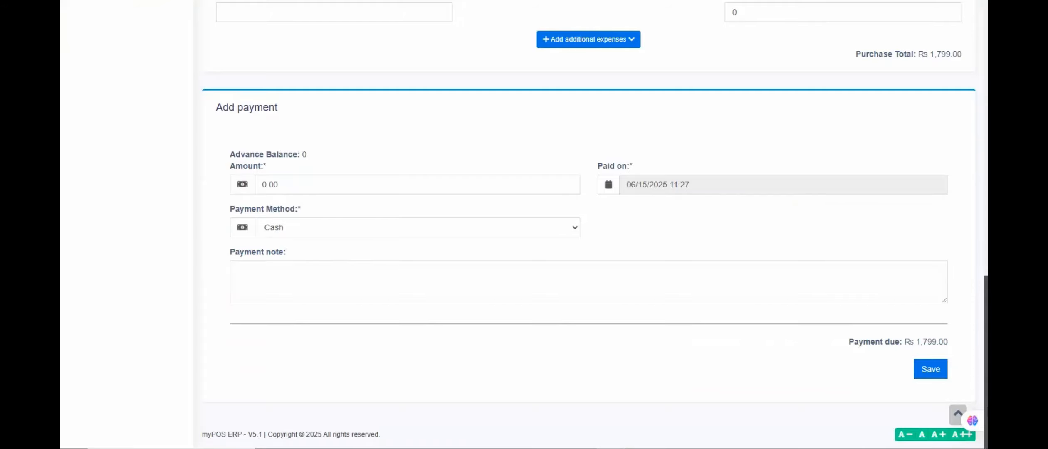
scroll(326, 136, up, 12)
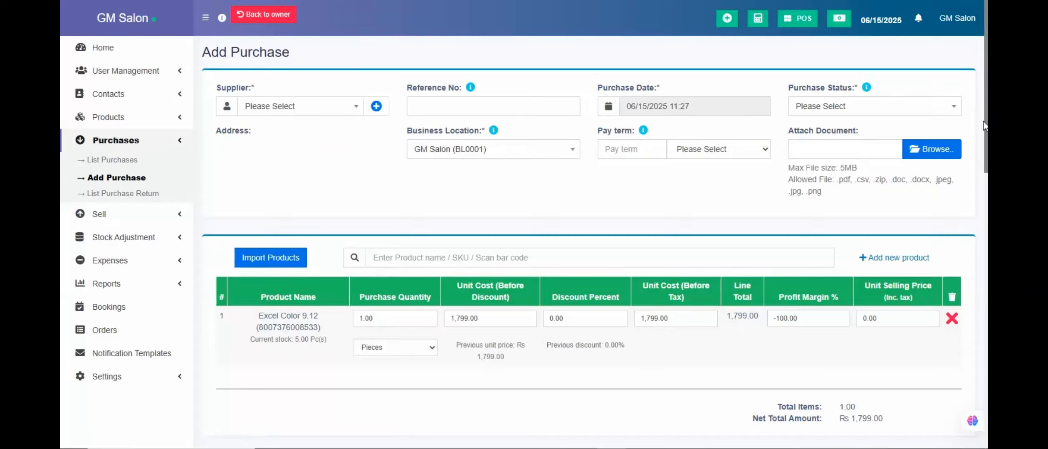
drag(985, 122, 985, 378)
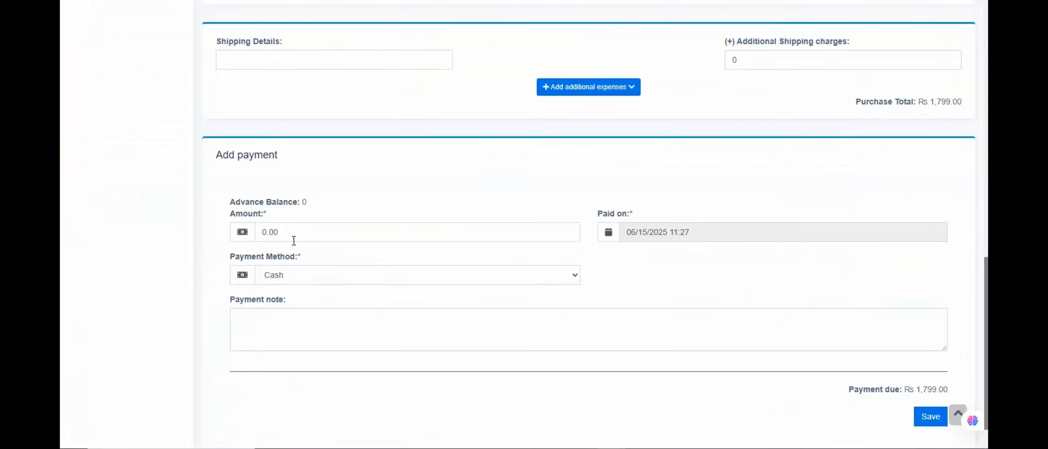
drag(987, 339, 987, 109)
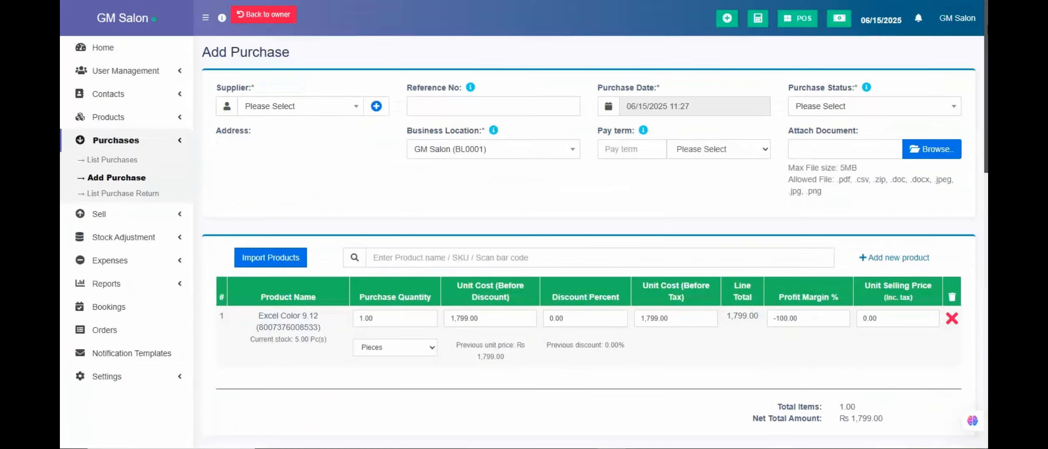
- Leave the purchase form without saving, open the POS sales screen and check its business location
click(178, 219)
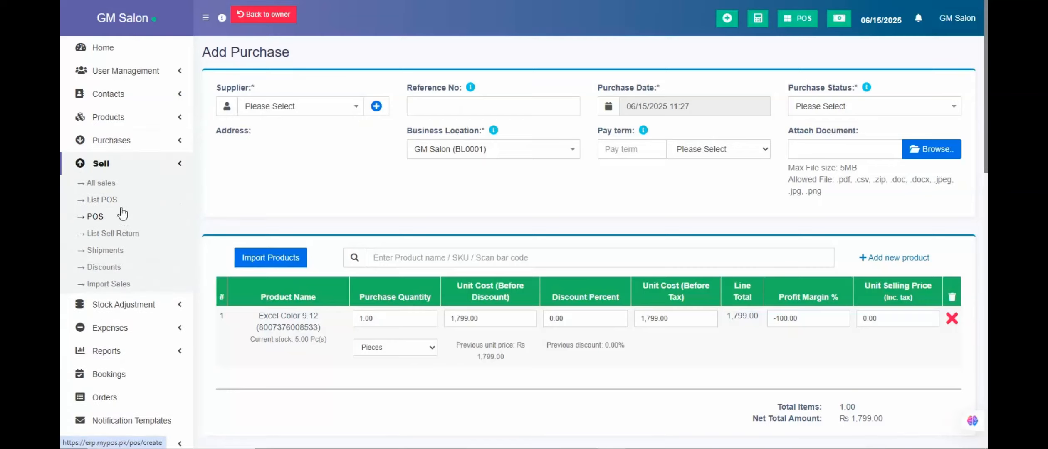
click(107, 217)
click(565, 63)
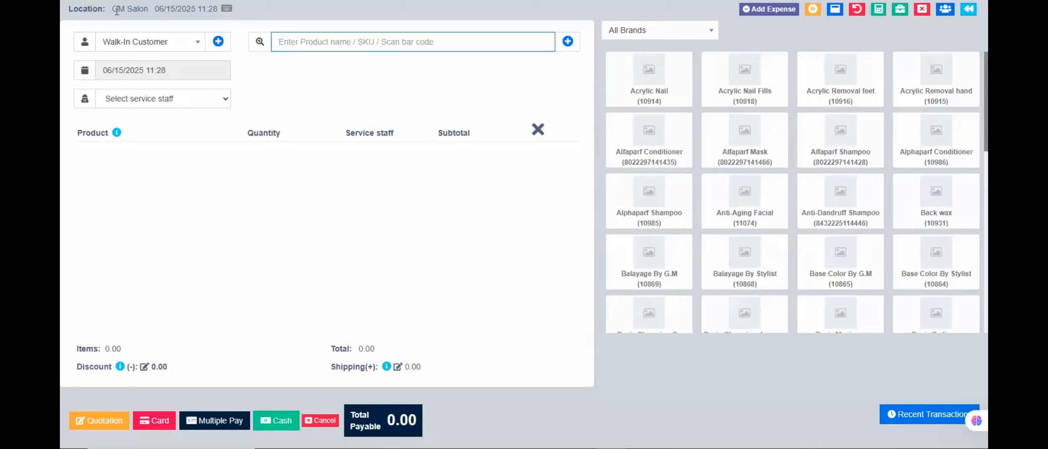
drag(112, 9, 143, 13)
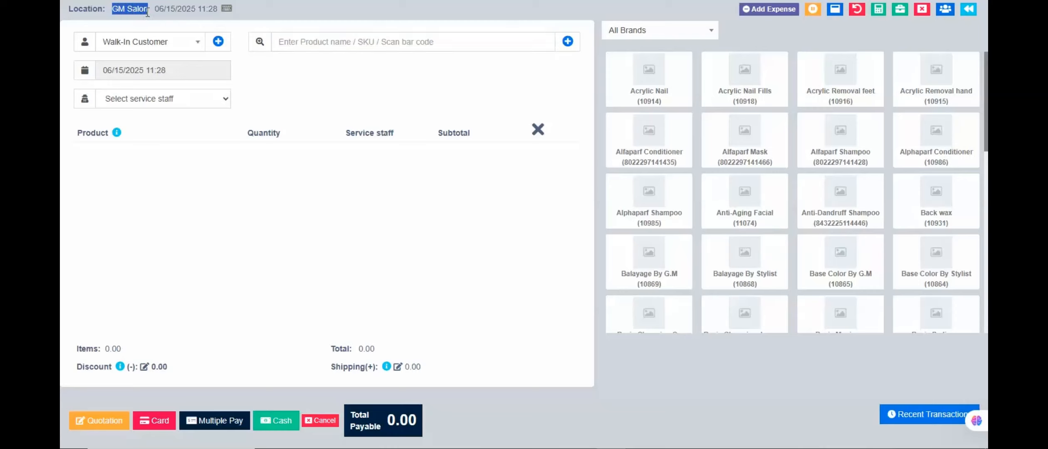
click(314, 68)
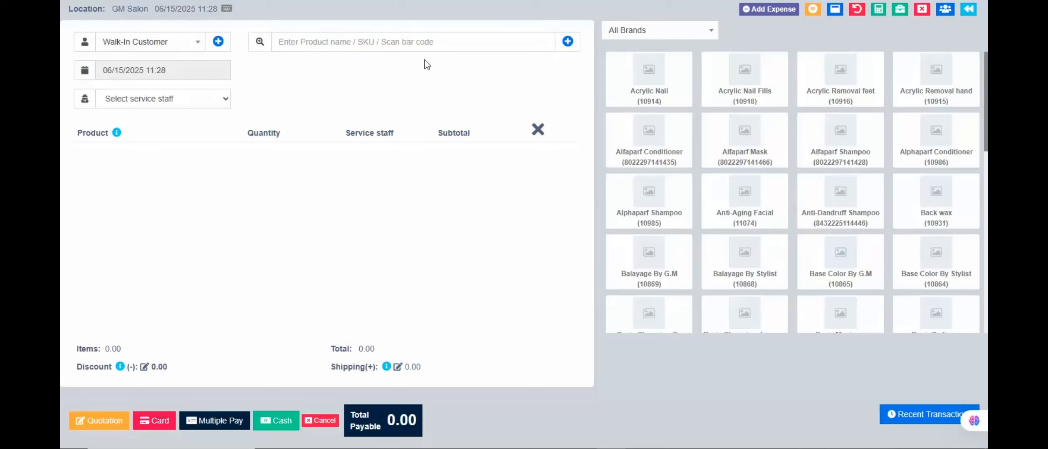
- Search the sale's customer list for "03", look through the matching customers and close the list without choosing one
click(195, 48)
text(03)
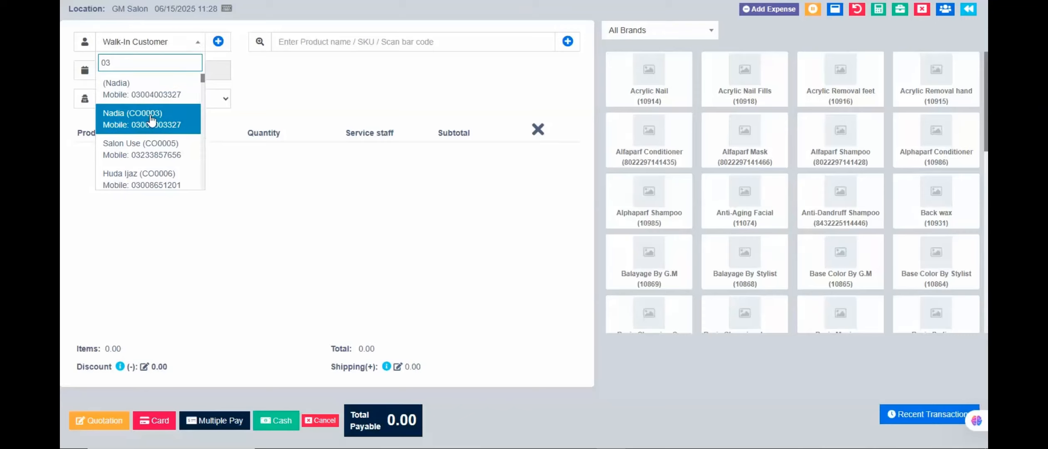
mouse_move(203, 80)
mouse_down()
mouse_move(205, 126)
mouse_move(205, 96)
mouse_up()
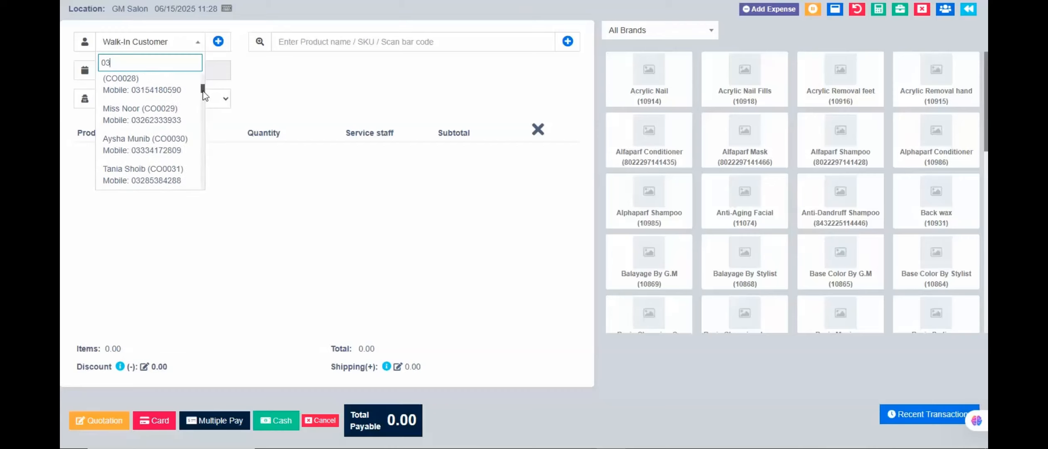
click(281, 80)
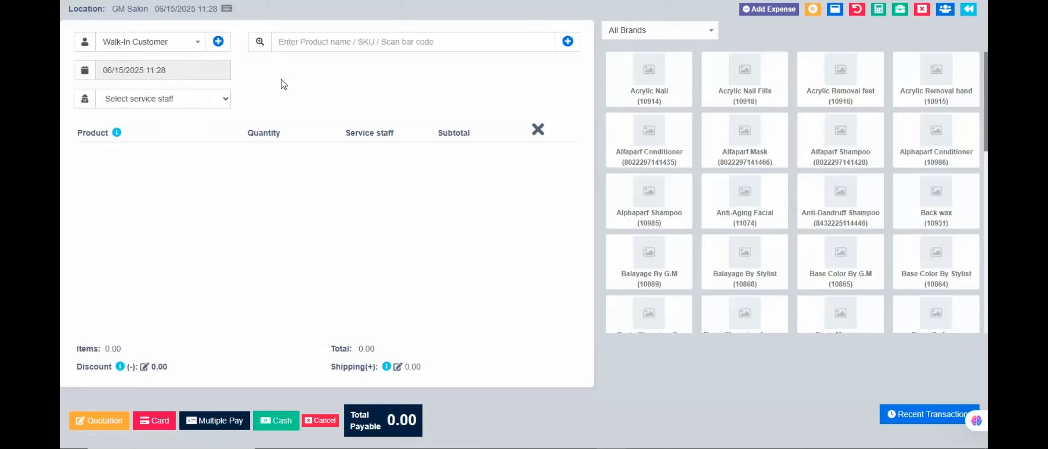
- Open the new contact form, choose Individual, review its basic and additional information fields, and close it without saving
click(213, 41)
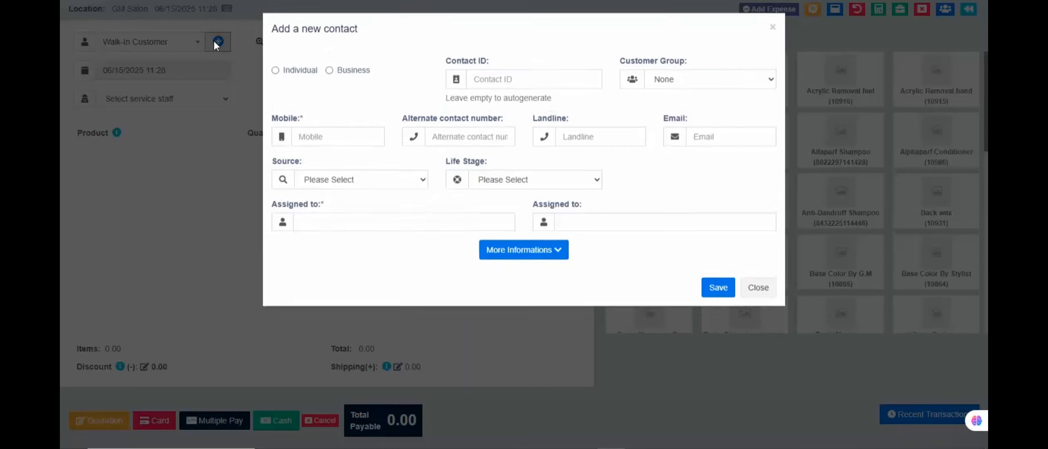
click(287, 75)
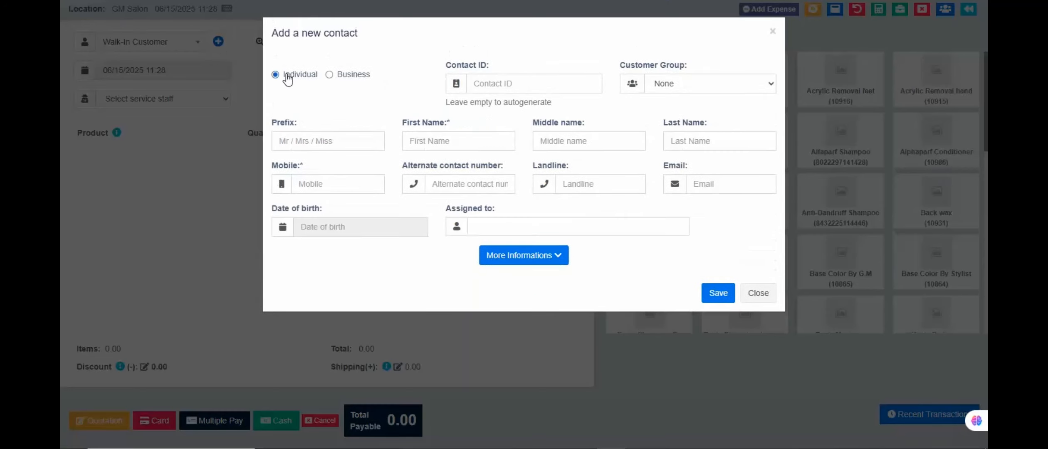
click(503, 81)
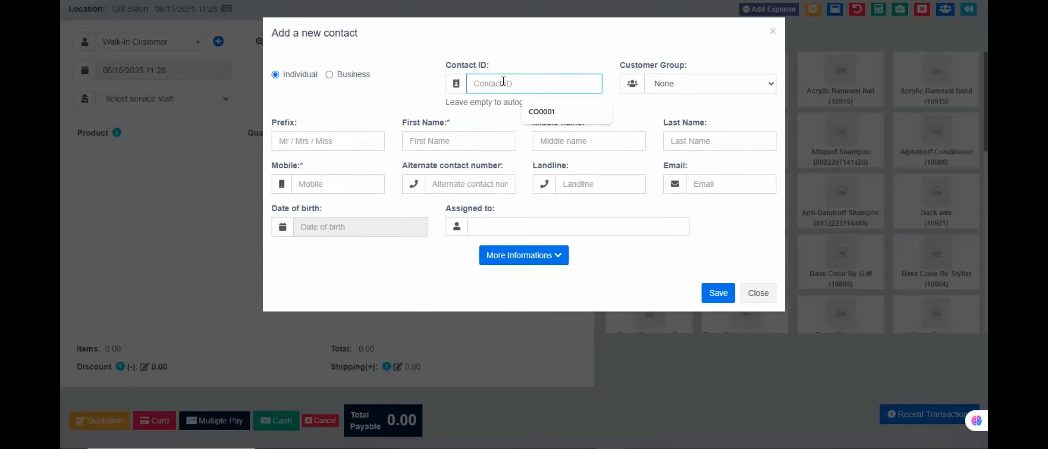
click(421, 84)
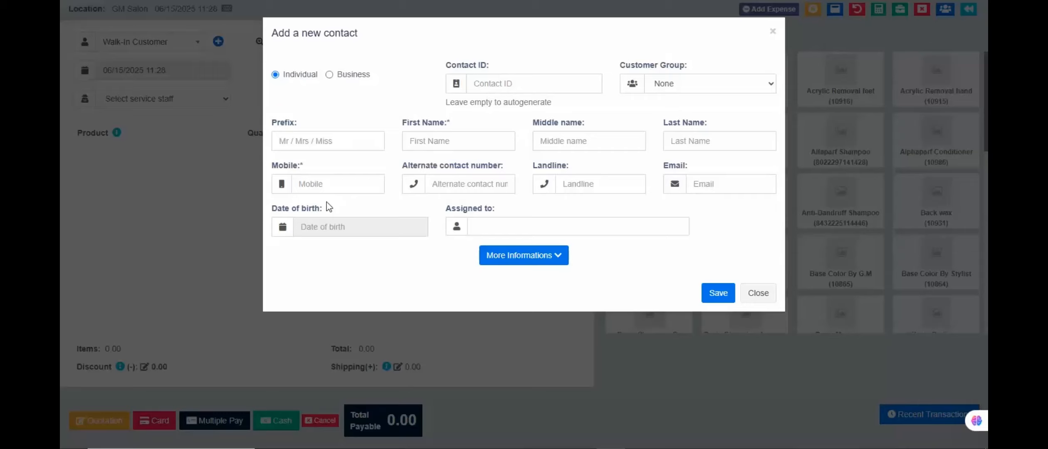
click(539, 265)
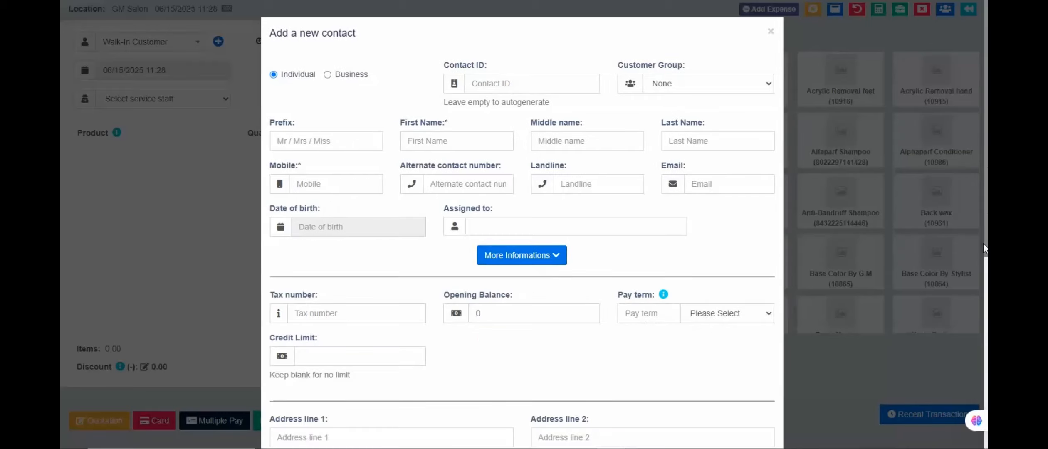
scroll(985, 249, down, 7)
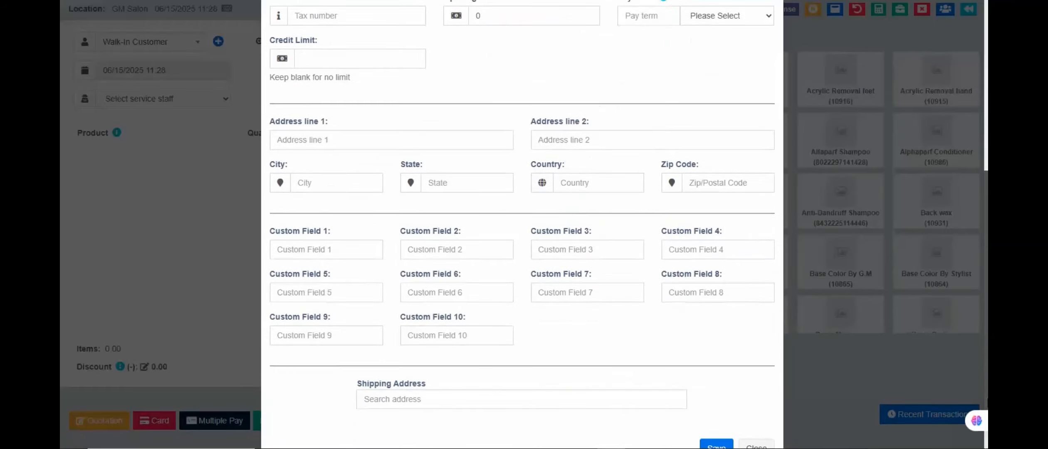
drag(986, 402, 986, 152)
click(769, 33)
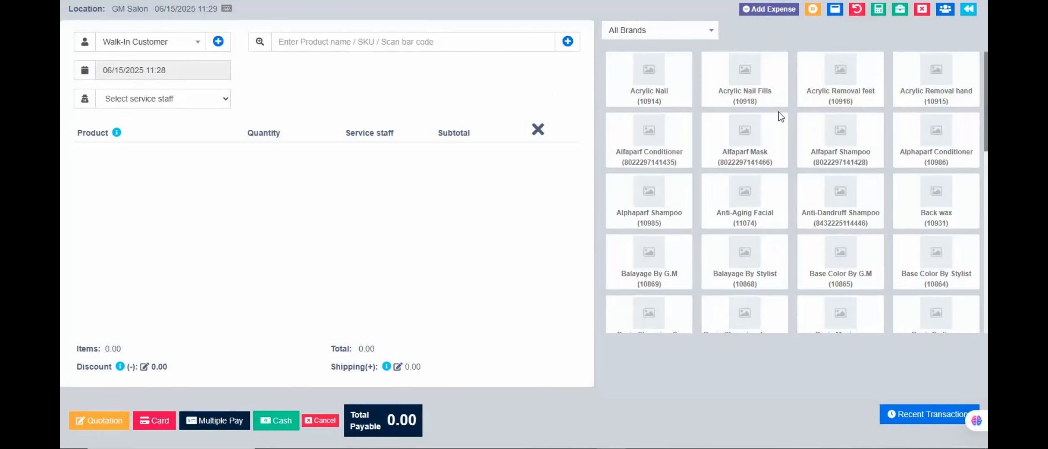
- Check the options of the brand filter and add the Anti-Aging Facial to the sale
click(693, 33)
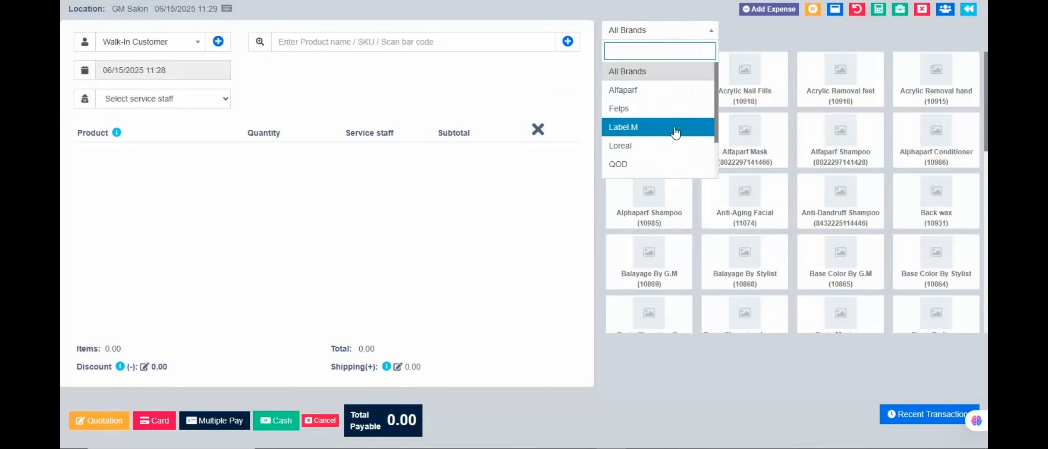
click(594, 136)
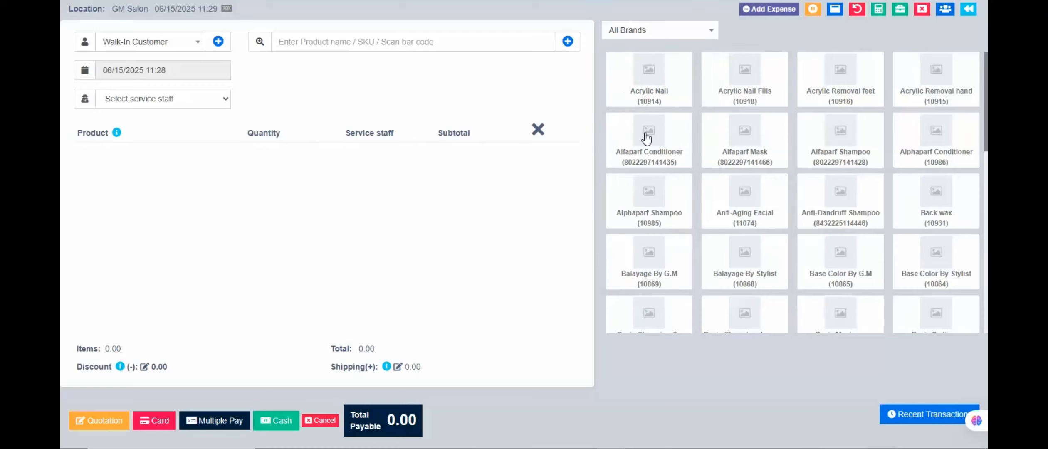
click(746, 192)
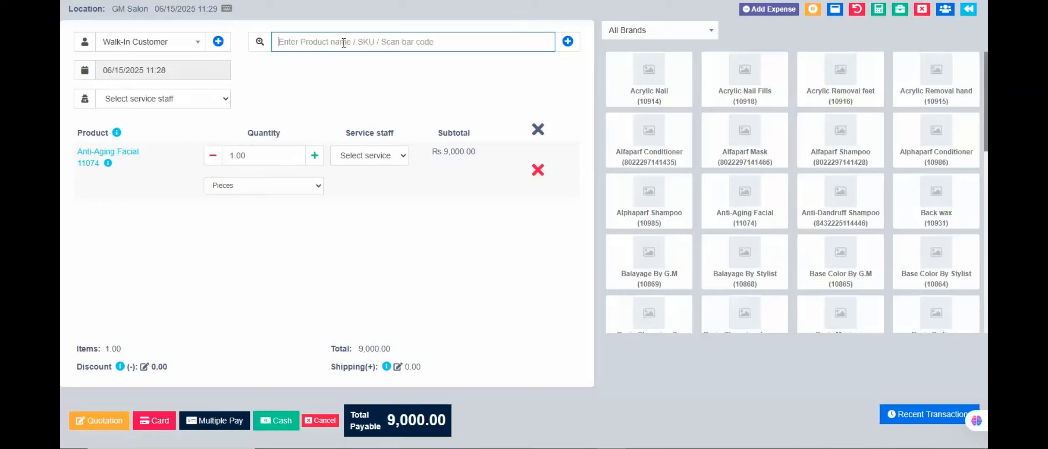
- Add Janssen Anti aging facial via the product search "fa" and Revlon Sublime Color 9.12 via the search "07"
text(fa)
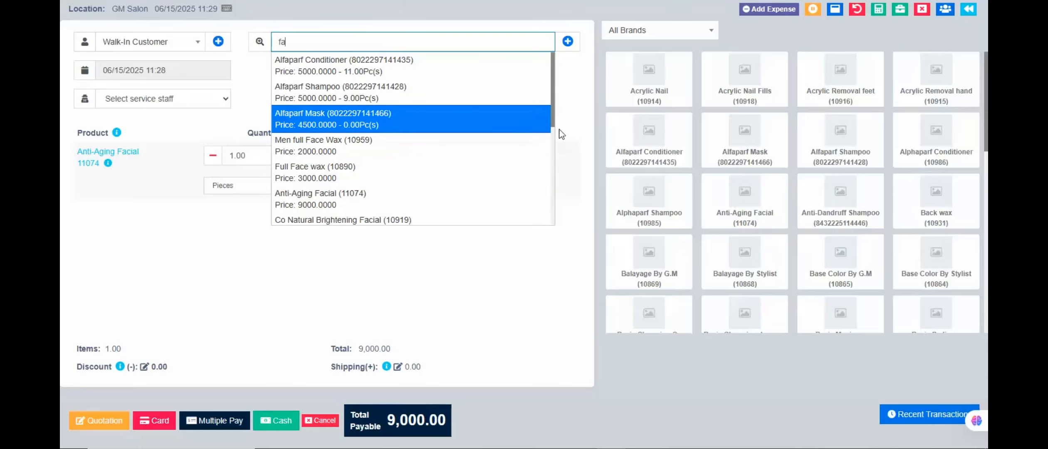
drag(553, 124, 558, 200)
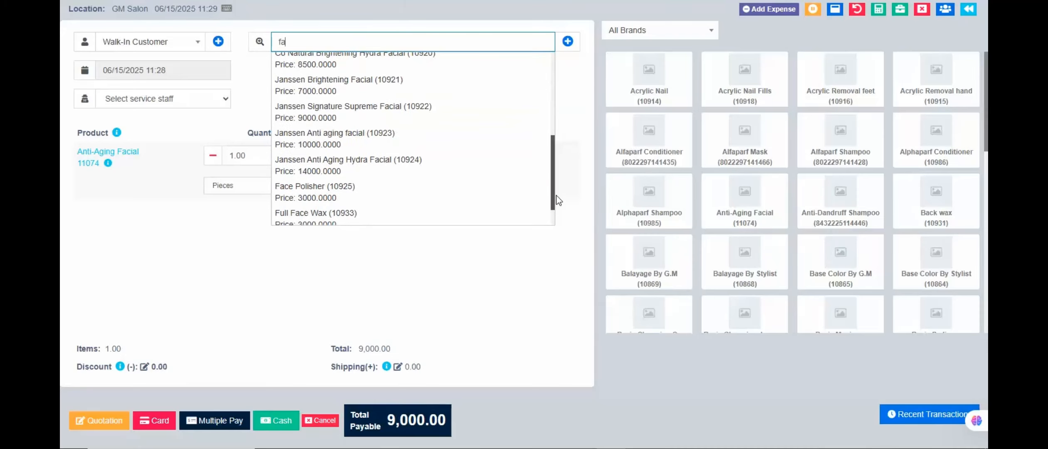
click(404, 142)
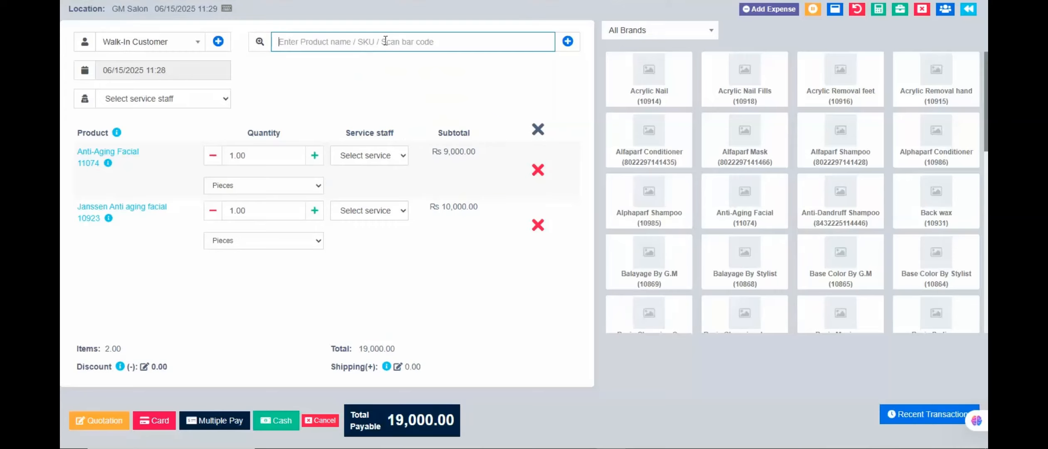
text(07)
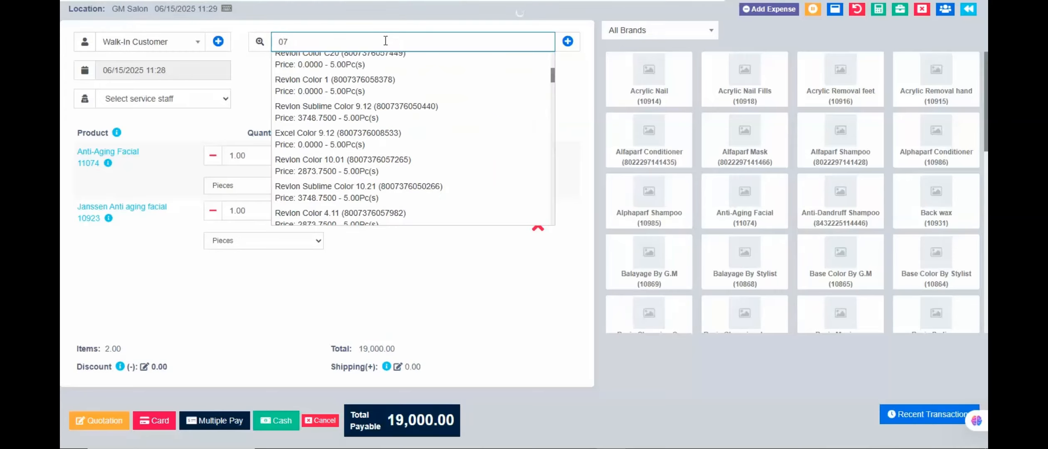
click(384, 130)
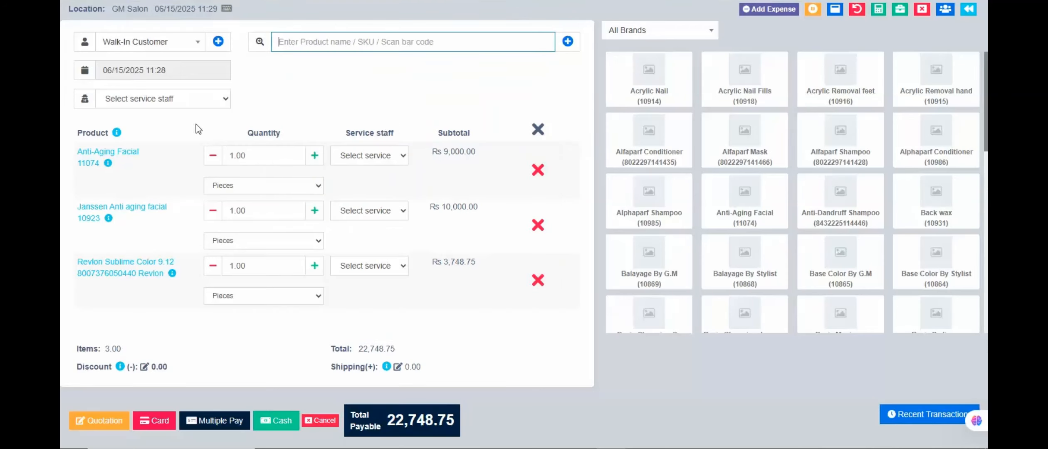
- Assign a different service staff member to each of the three product lines in the sale
click(402, 158)
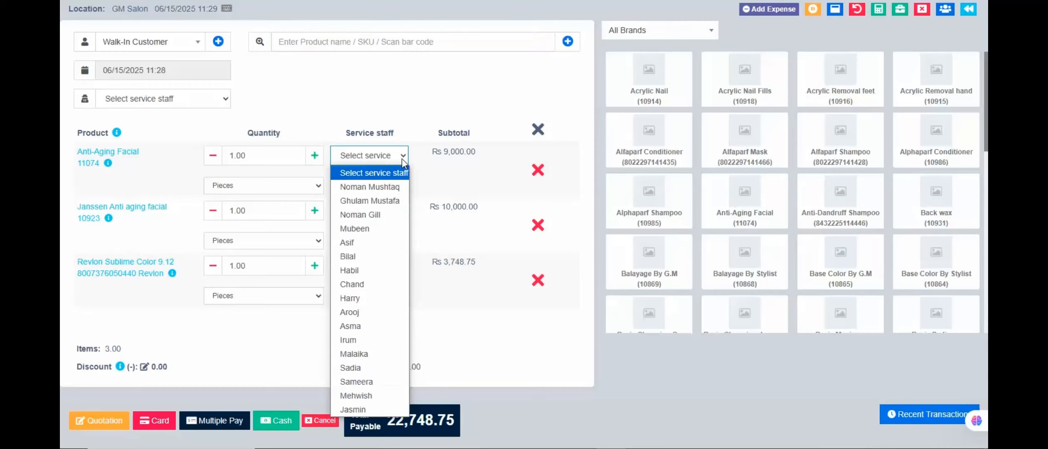
click(389, 215)
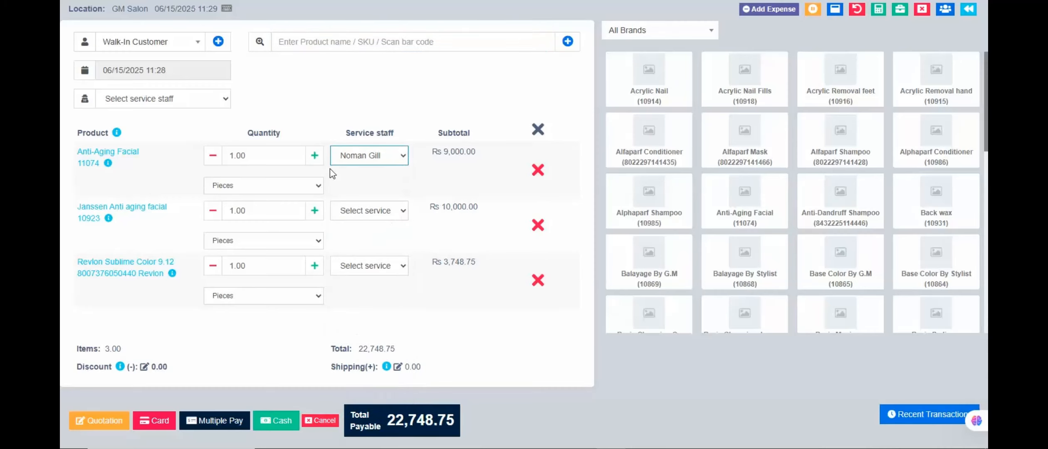
click(397, 211)
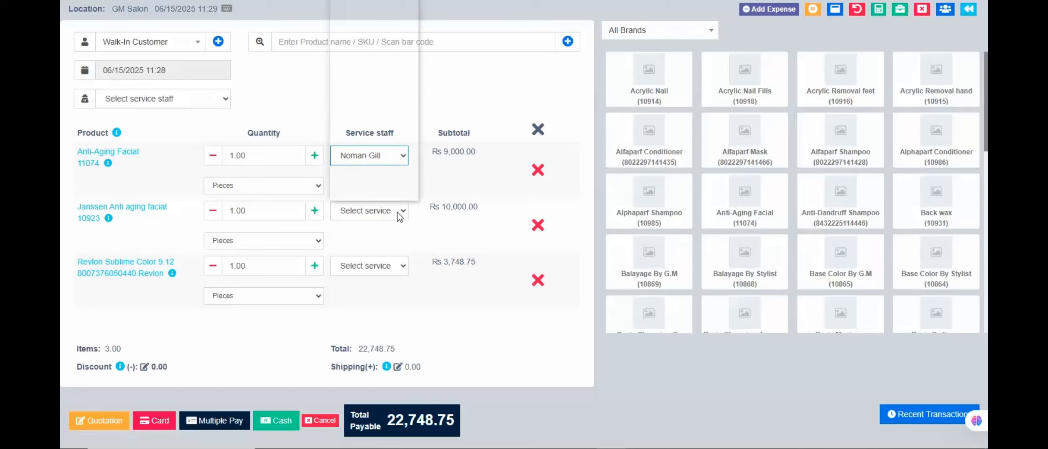
click(387, 173)
click(393, 266)
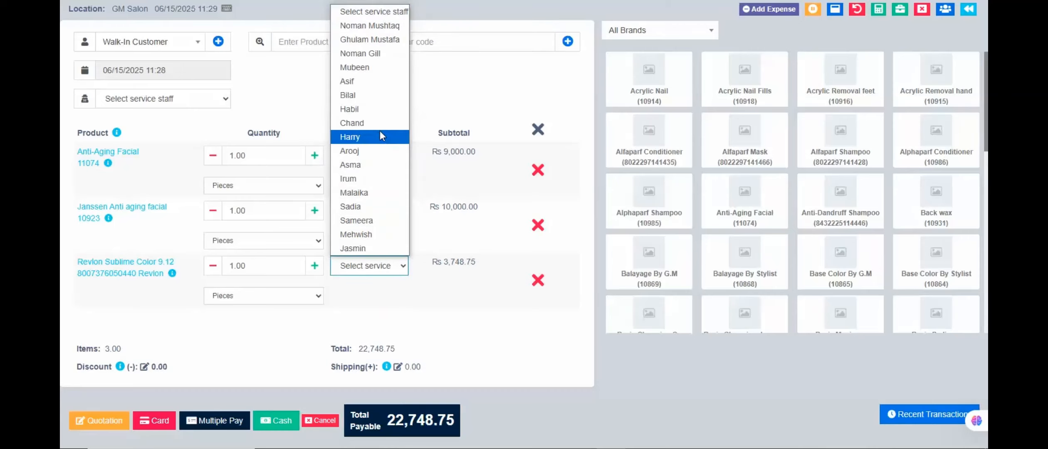
click(380, 130)
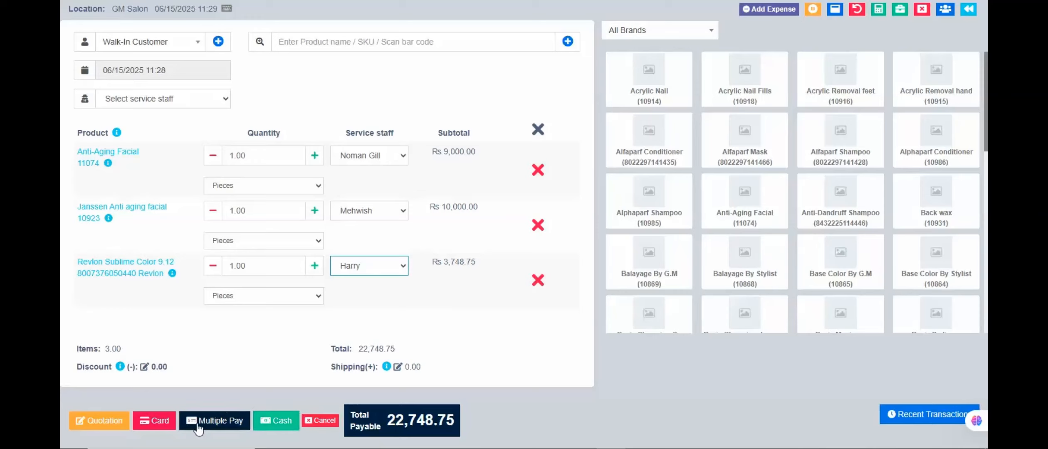
- Open the multiple payment dialog and set the first payment to 1000 with Cash as the payment method
click(232, 430)
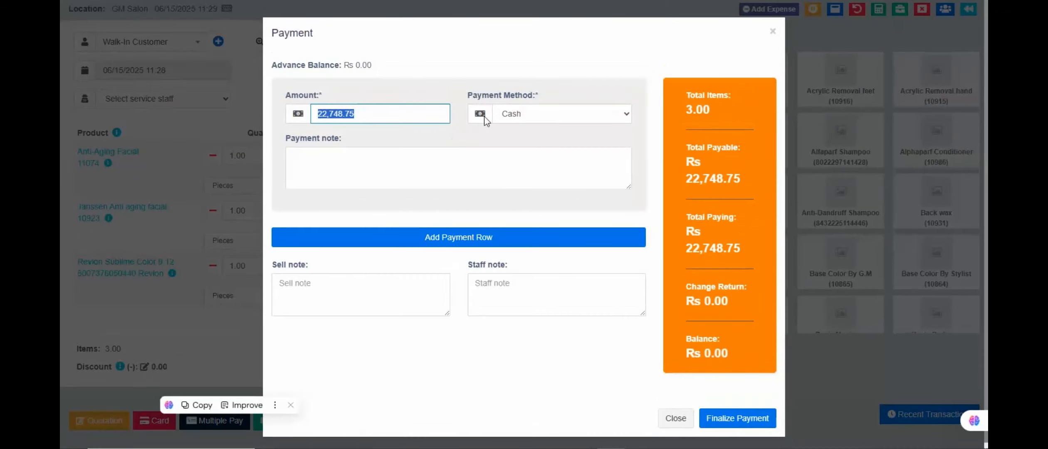
click(329, 119)
double_click(314, 115)
text(1)
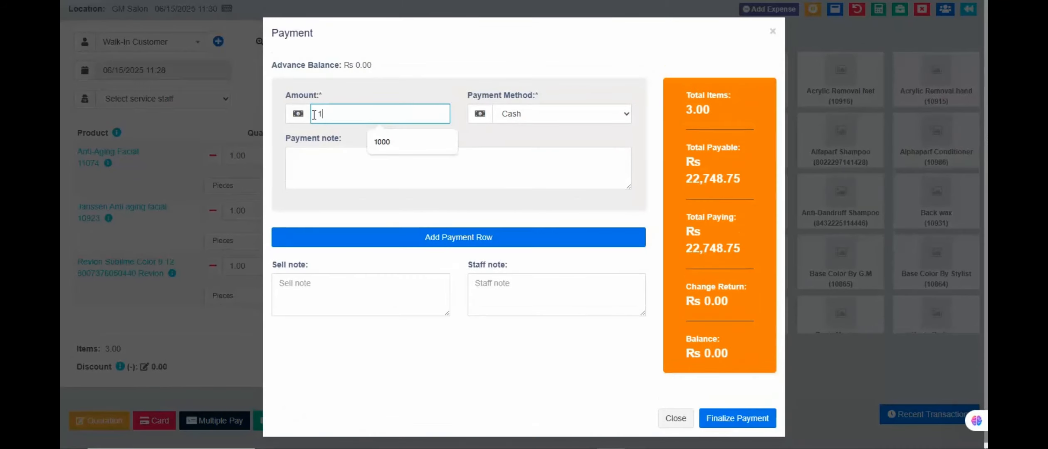
text(000)
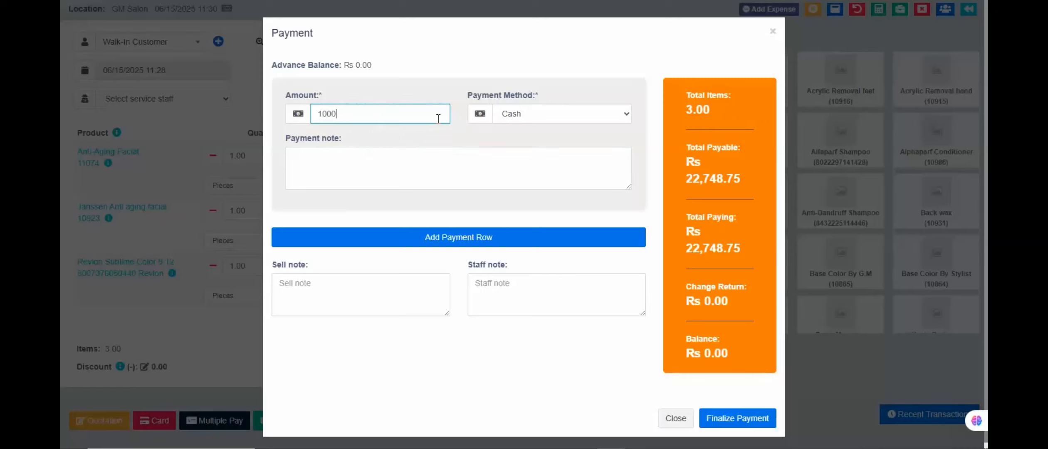
click(539, 119)
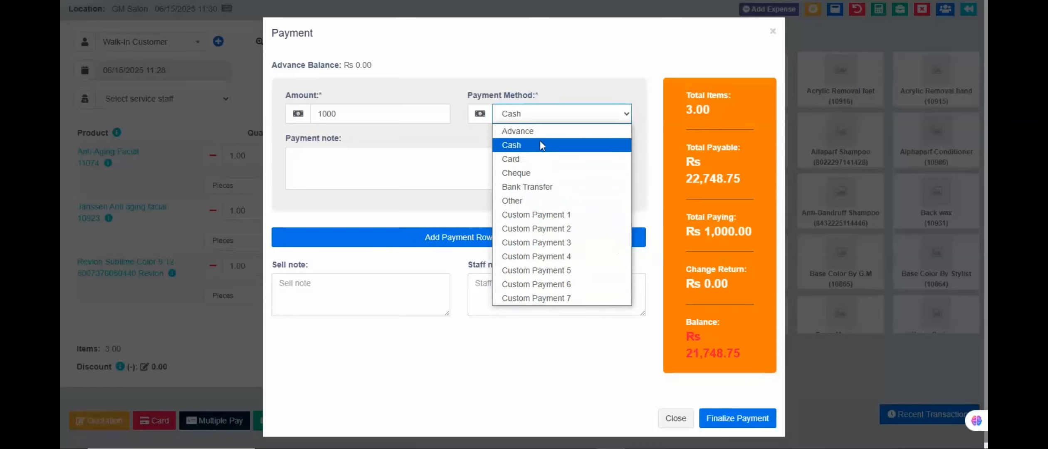
click(529, 146)
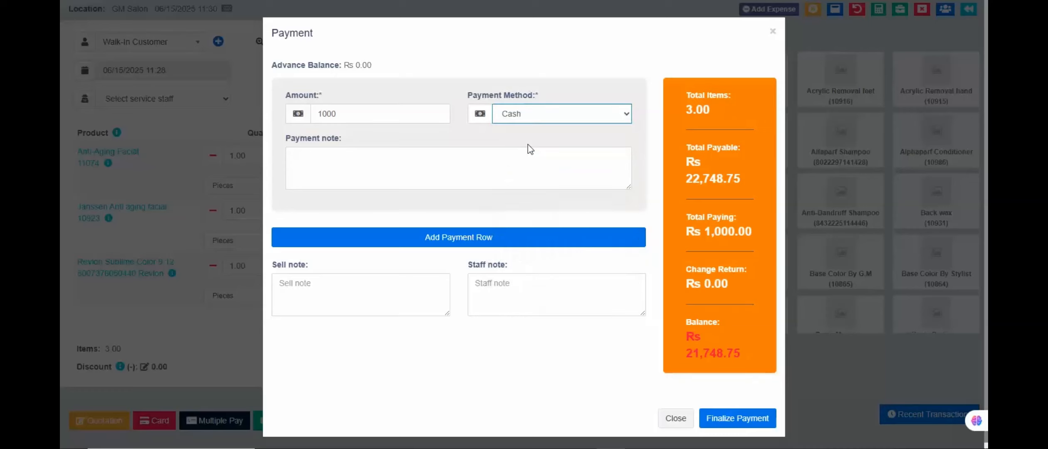
- Add a second payment row for the remaining amount and set its payment method to Card
click(458, 241)
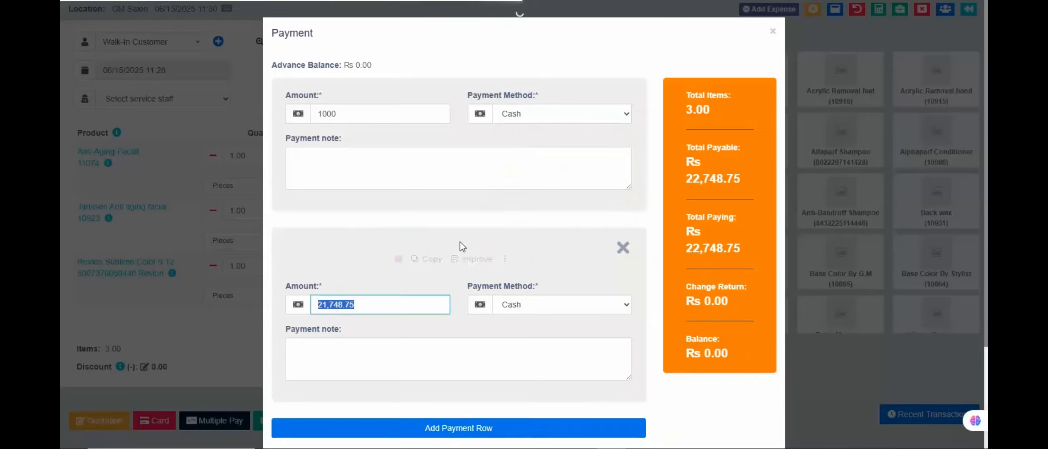
click(507, 308)
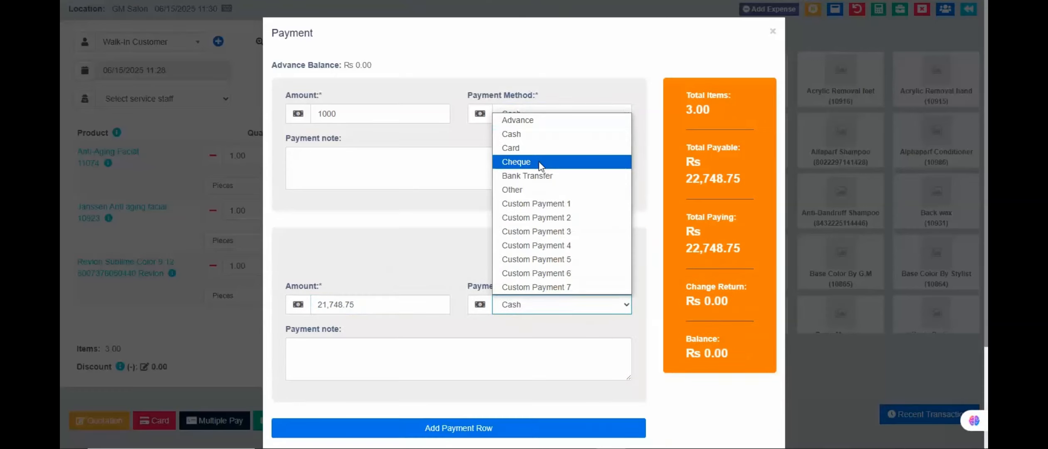
click(531, 148)
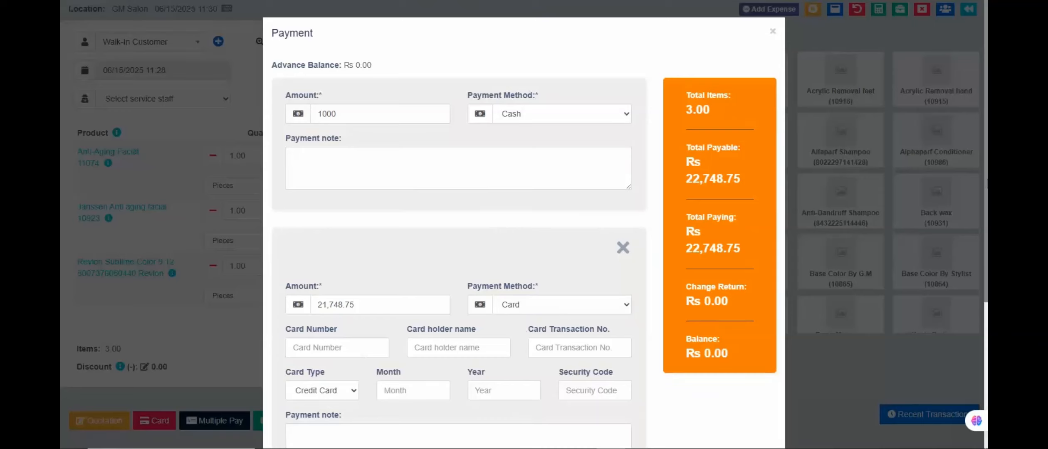
- Review the card detail fields of the second payment row and close the payment dialog without finalizing
scroll(458, 250, down, 3)
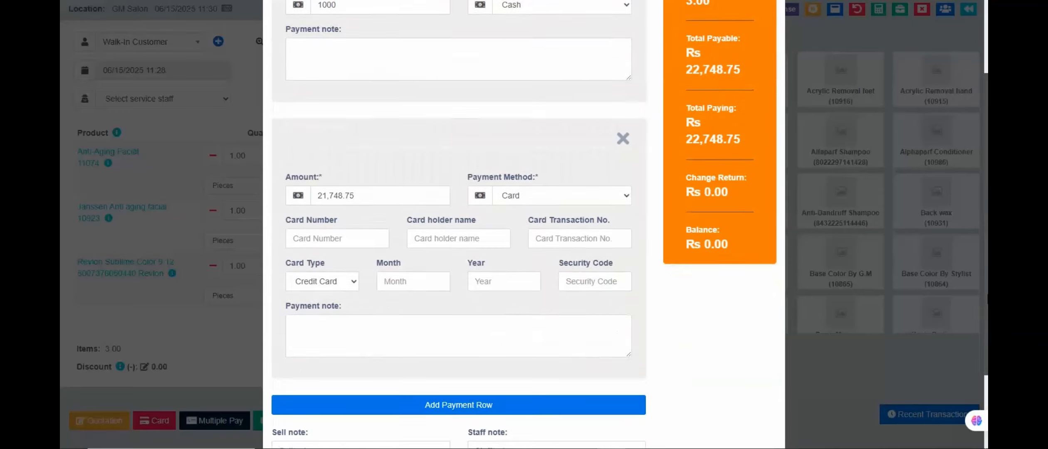
scroll(457, 224, up, 1)
scroll(457, 225, down, 3)
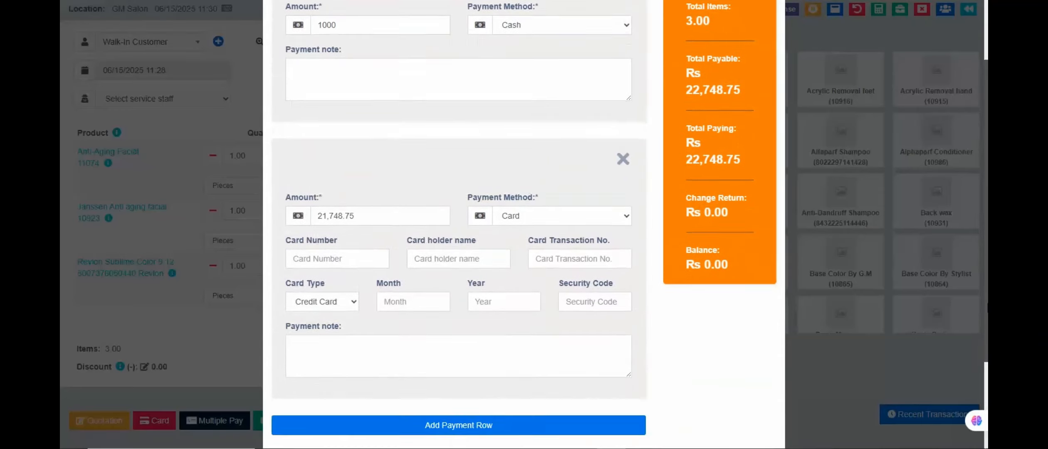
scroll(458, 225, down, 1)
scroll(458, 224, up, 5)
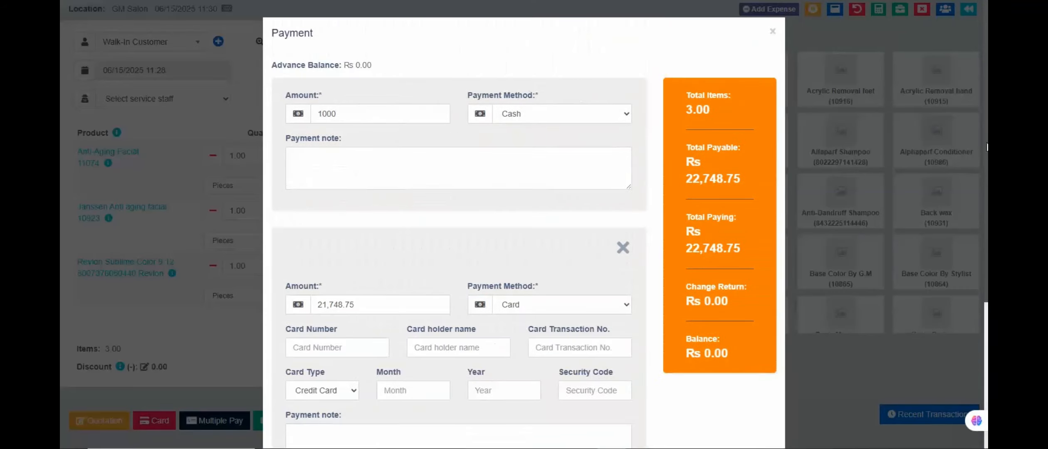
click(772, 31)
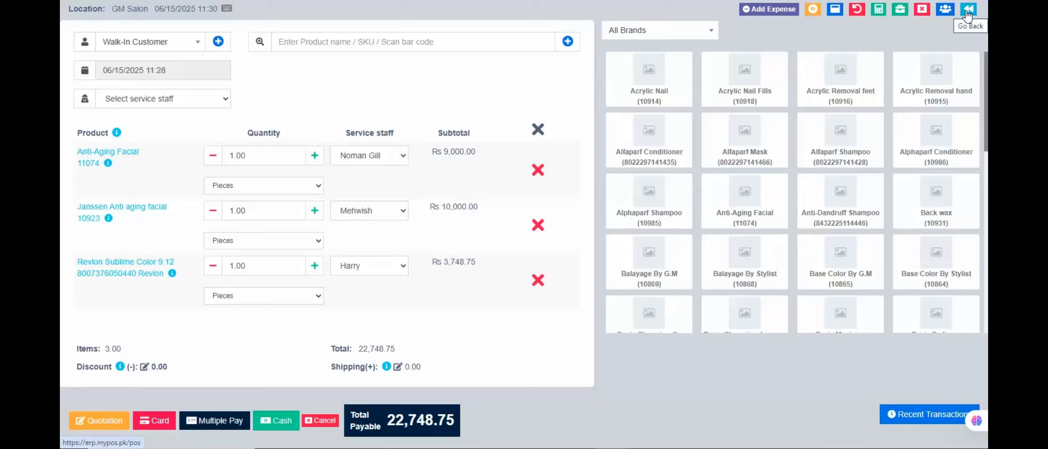
- Open the register details from the POS screen and examine the payment method totals and the products sold sections
click(900, 10)
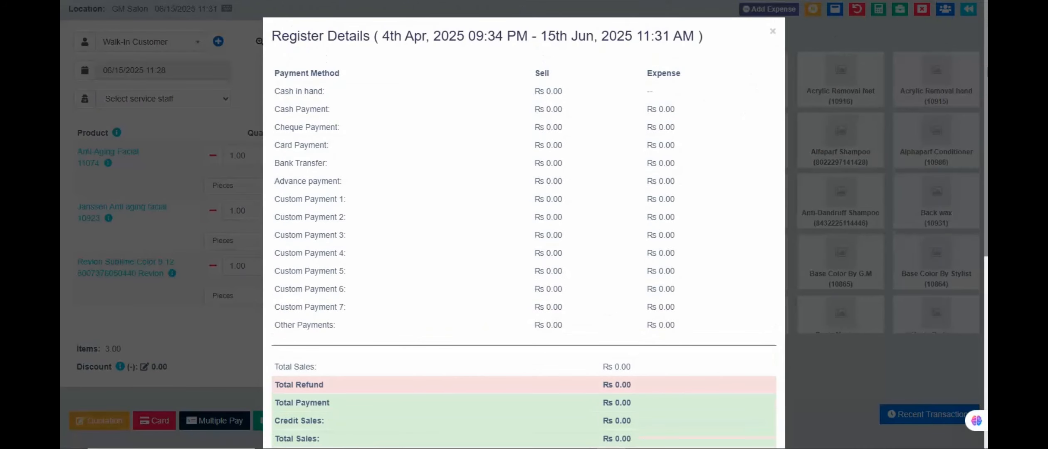
scroll(985, 74, down, 8)
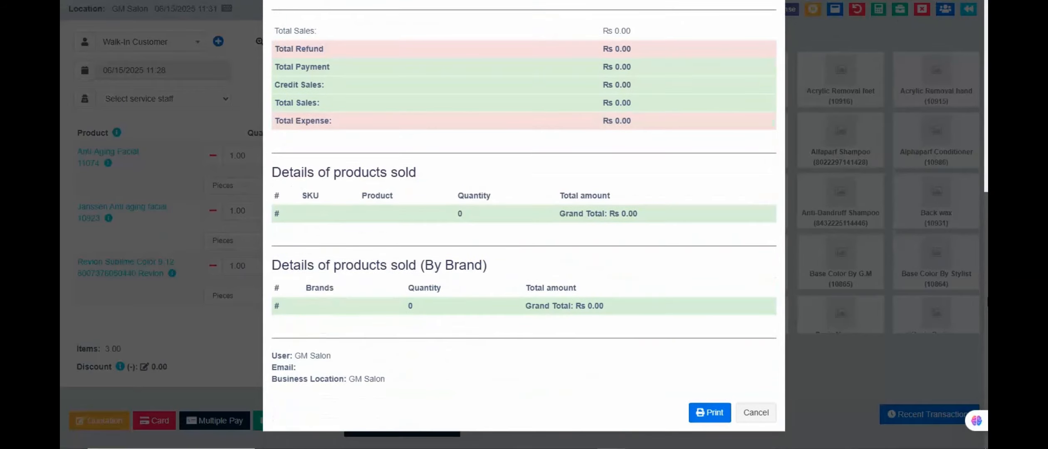
scroll(524, 225, up, 10)
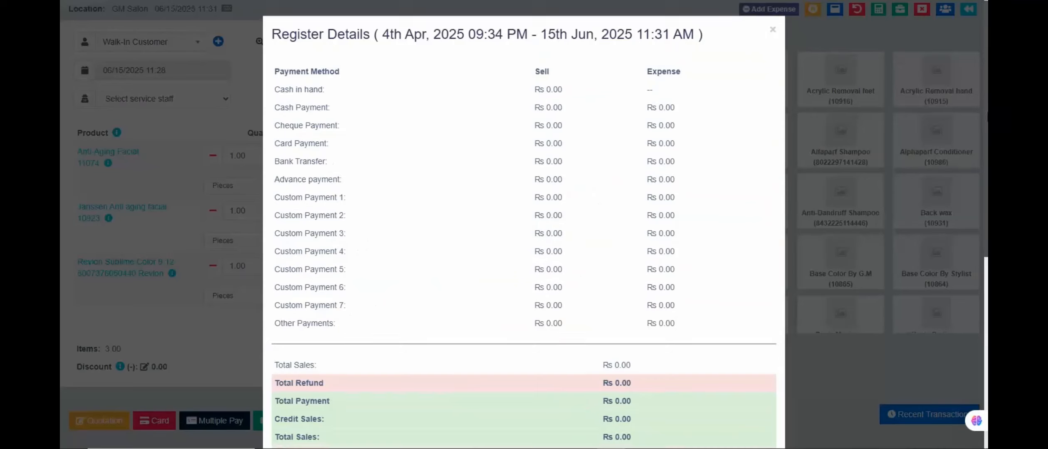
scroll(538, 256, down, 5)
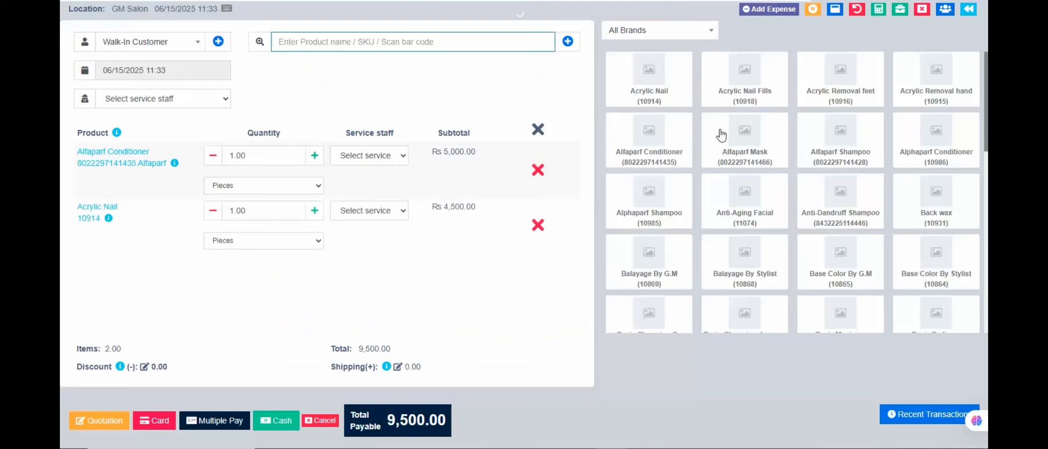
- Assign a different service staff member to the Alfaparf Conditioner line and the Acrylic Nail line of the sale
click(402, 158)
click(379, 189)
click(385, 211)
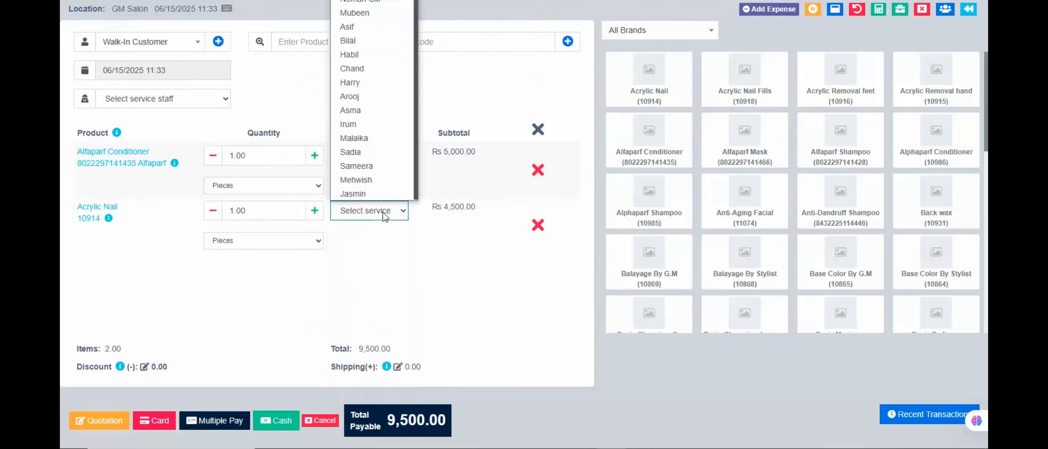
click(373, 182)
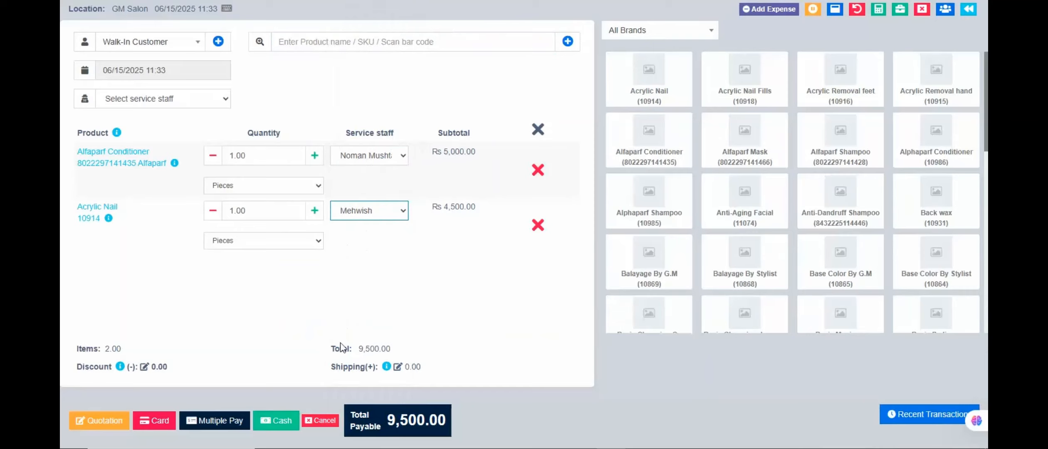
- Set the cash payment amount to 0 in the multiple payment dialog and close it without finalizing
click(210, 423)
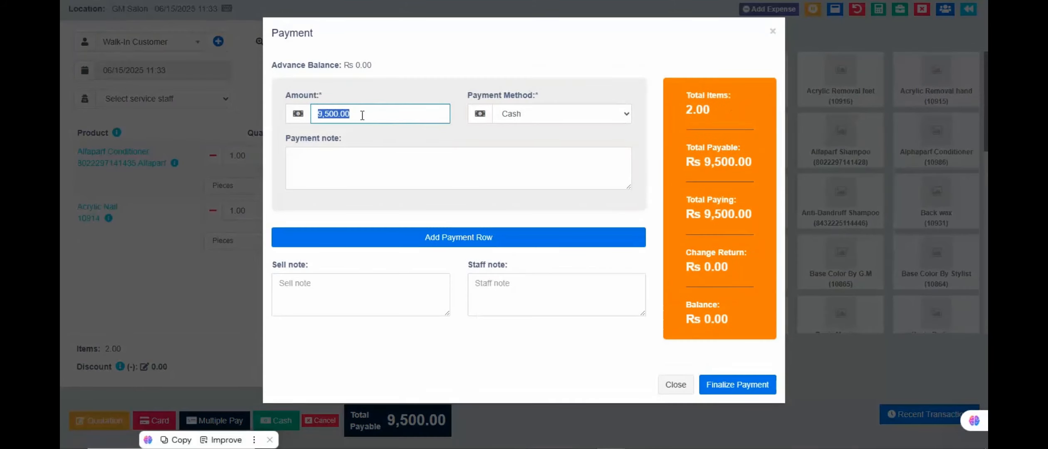
text(0)
click(454, 91)
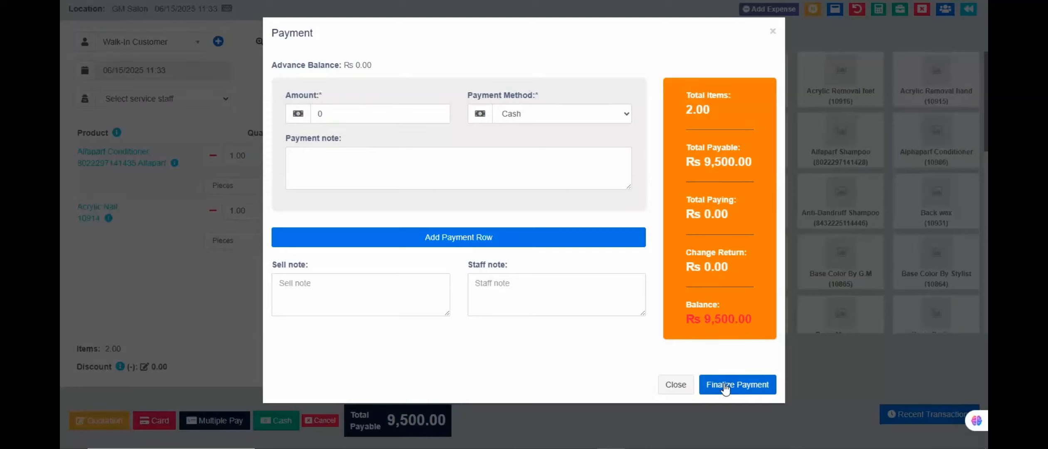
click(772, 33)
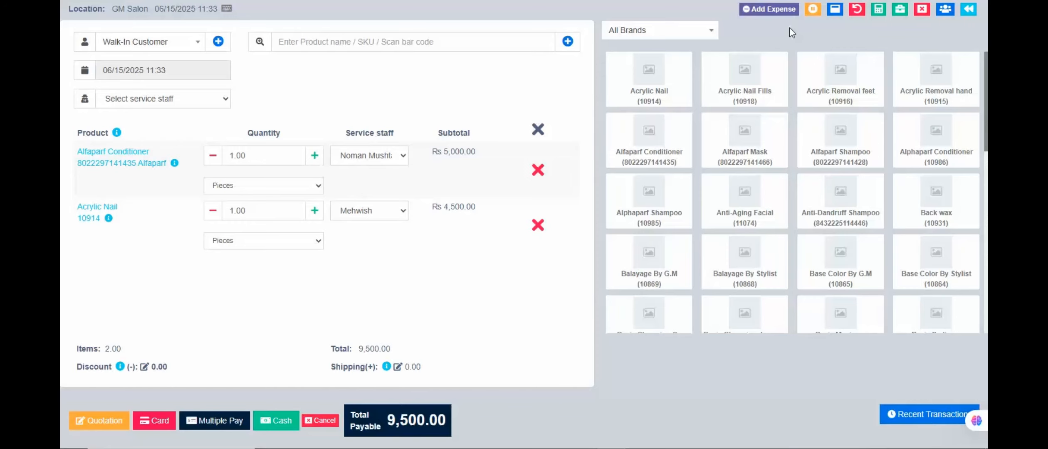
- Leave the sale screen for the POS sales list and collapse its filters
click(968, 10)
click(582, 60)
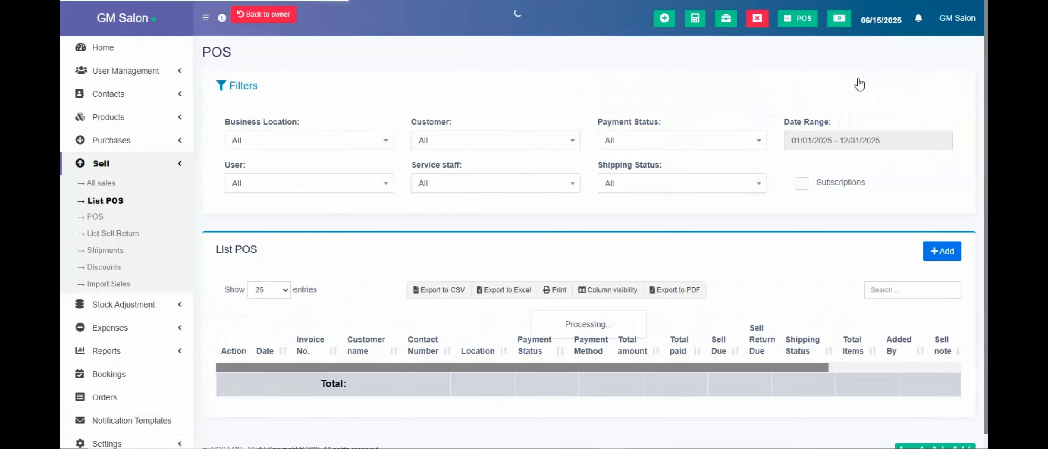
click(619, 88)
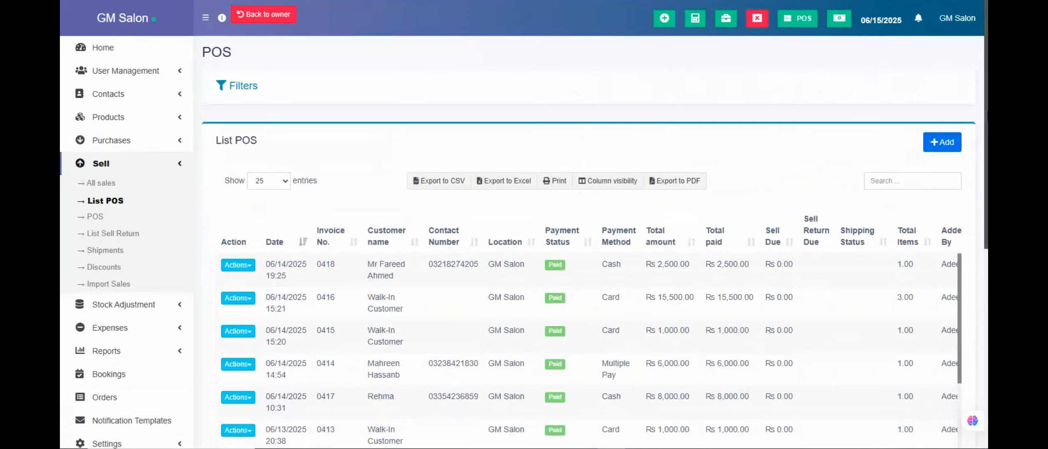
- Sort the POS sales list by payment status in descending order, with Partial and Due sales first
drag(986, 124, 987, 182)
scroll(637, 160, down, 1)
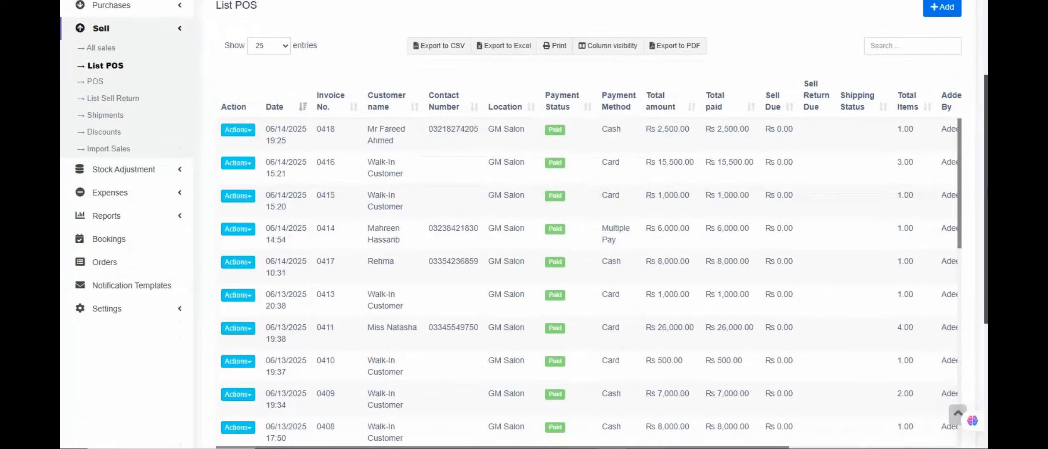
click(556, 109)
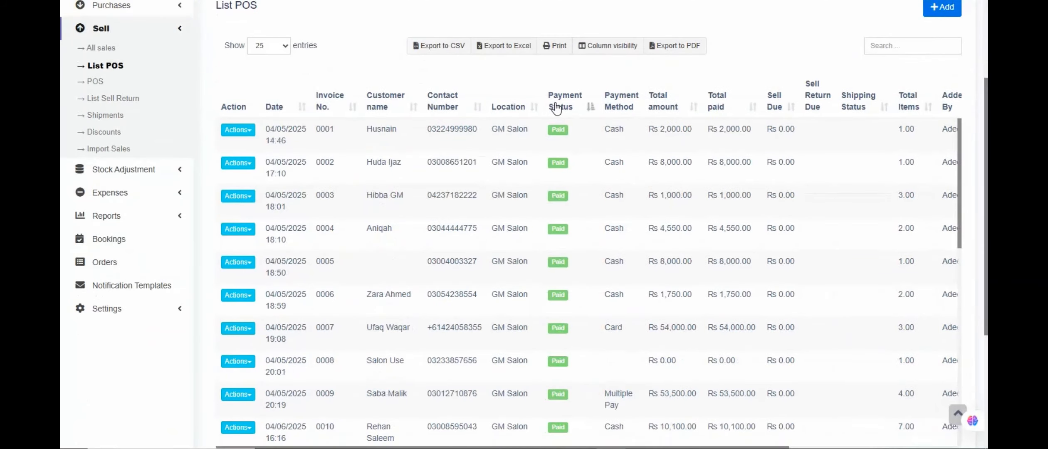
click(556, 108)
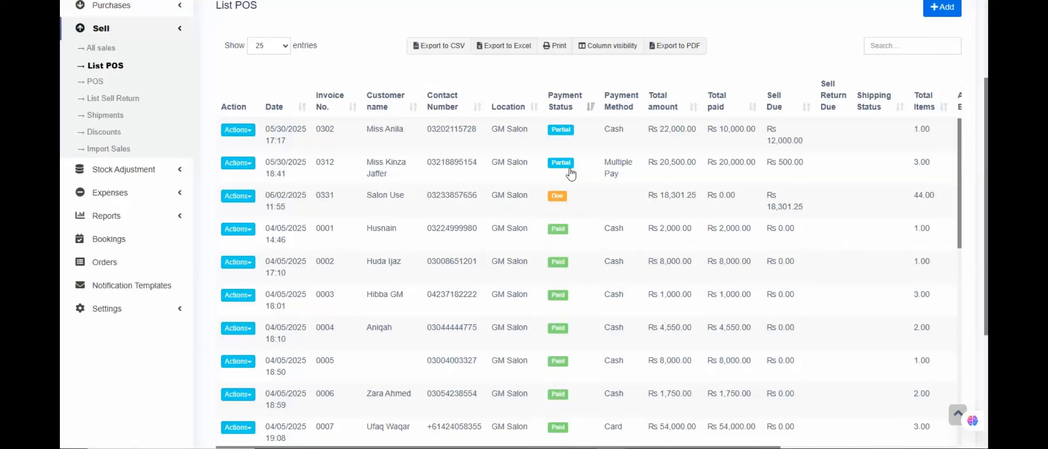
- Open the Add payment form for the sale with Due status, check its payment methods, and close it without saving
click(238, 196)
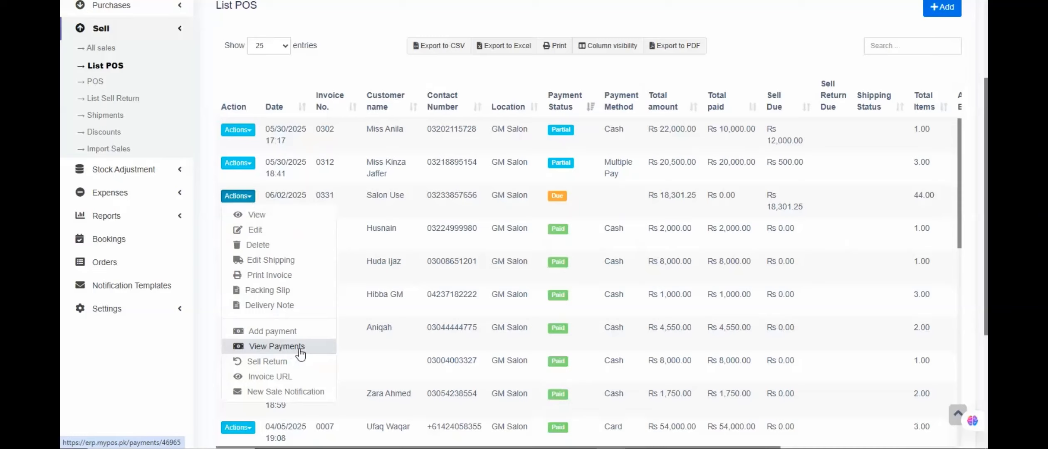
click(280, 333)
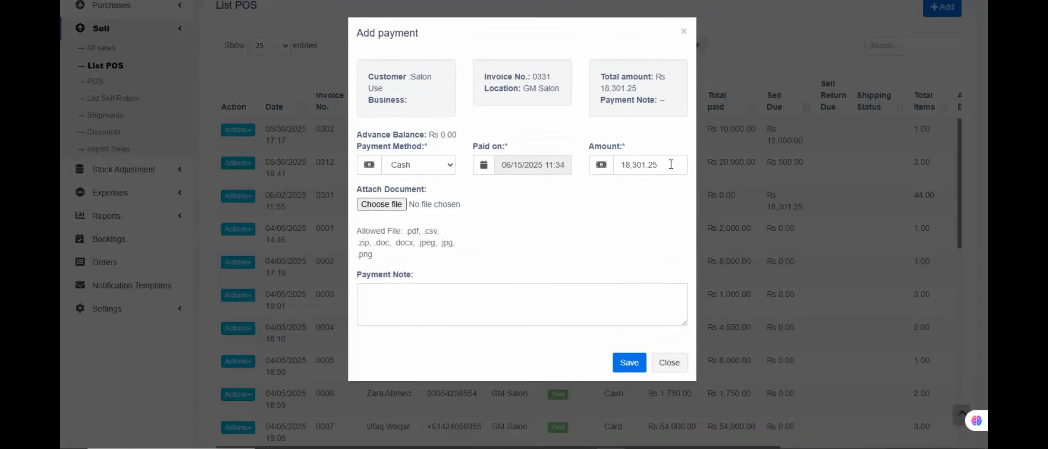
click(437, 167)
click(440, 167)
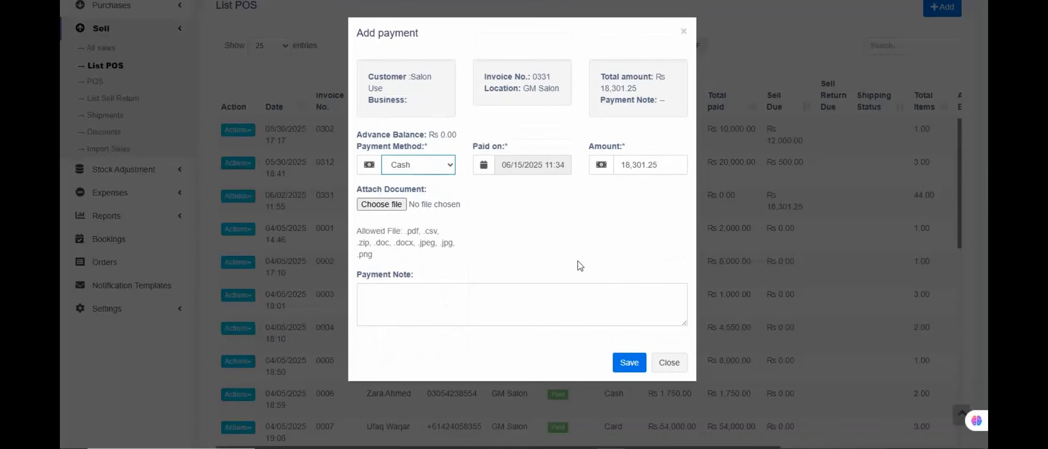
click(665, 362)
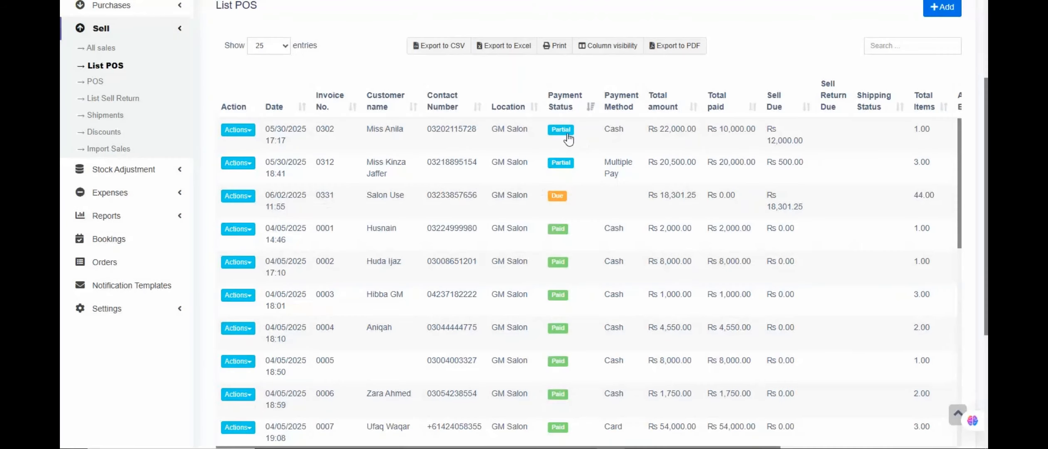
- View the payments of the first Partial sale, examine the paid amount and the payment note, and close the dialog
click(251, 132)
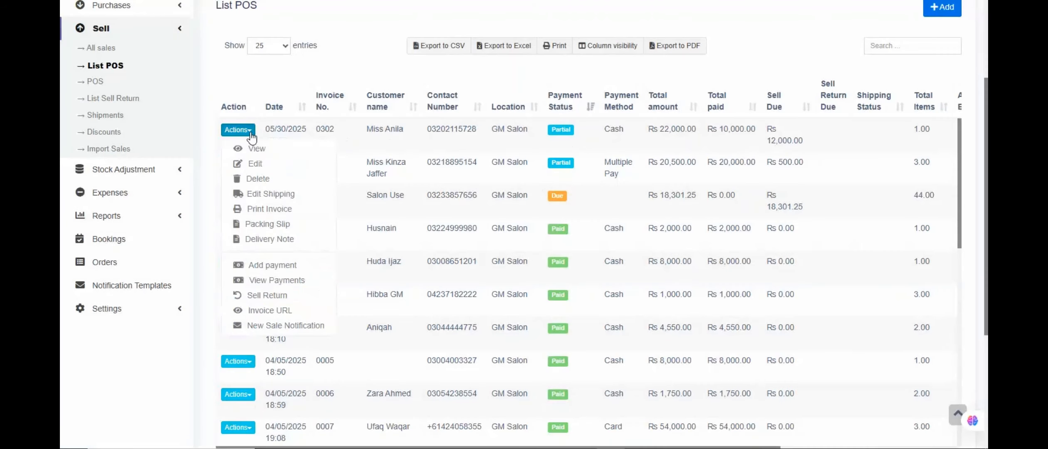
click(276, 280)
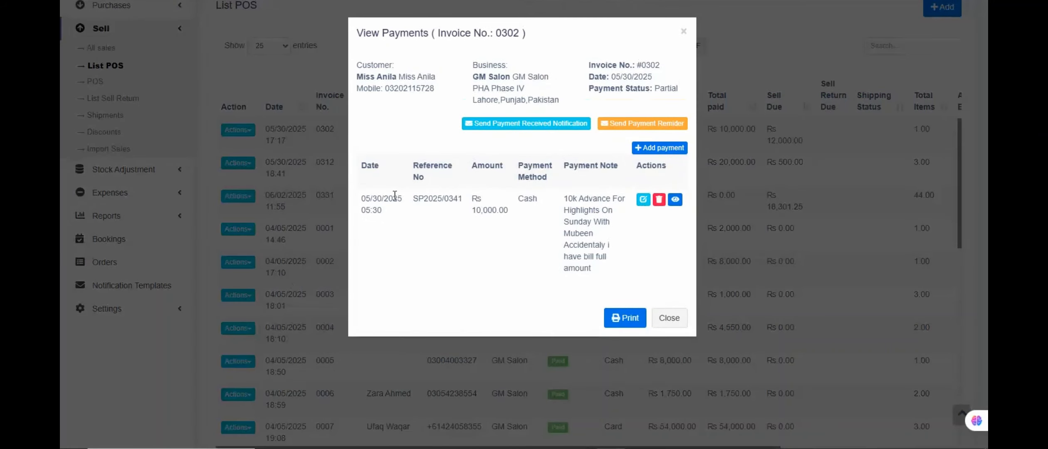
drag(474, 212, 509, 212)
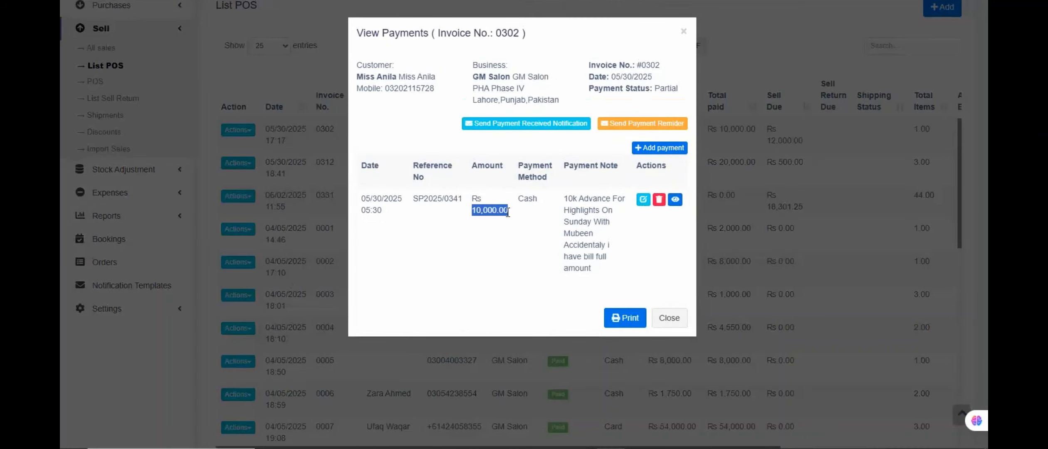
click(508, 229)
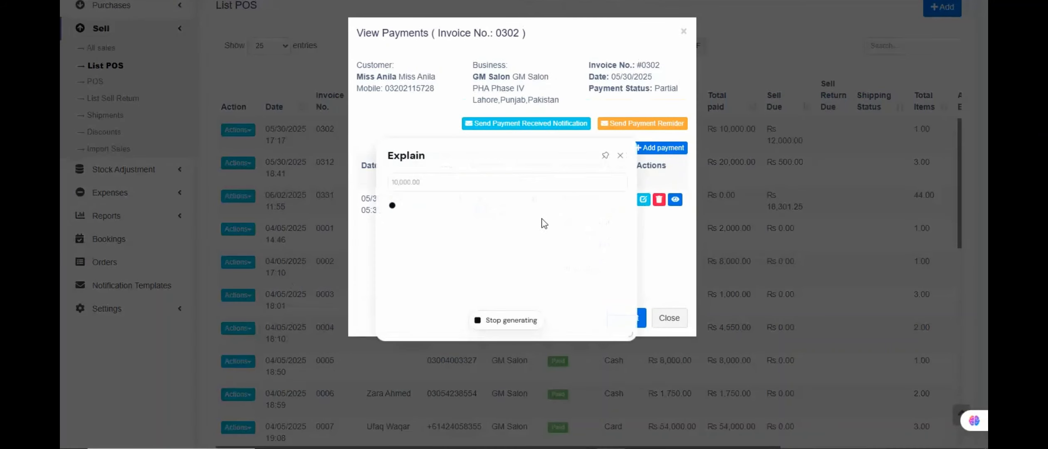
click(654, 242)
drag(565, 198, 601, 272)
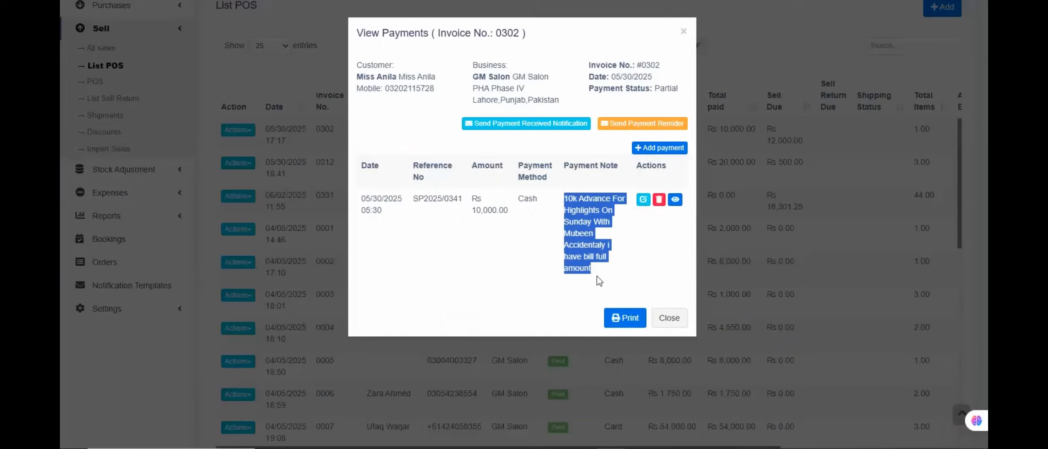
click(633, 268)
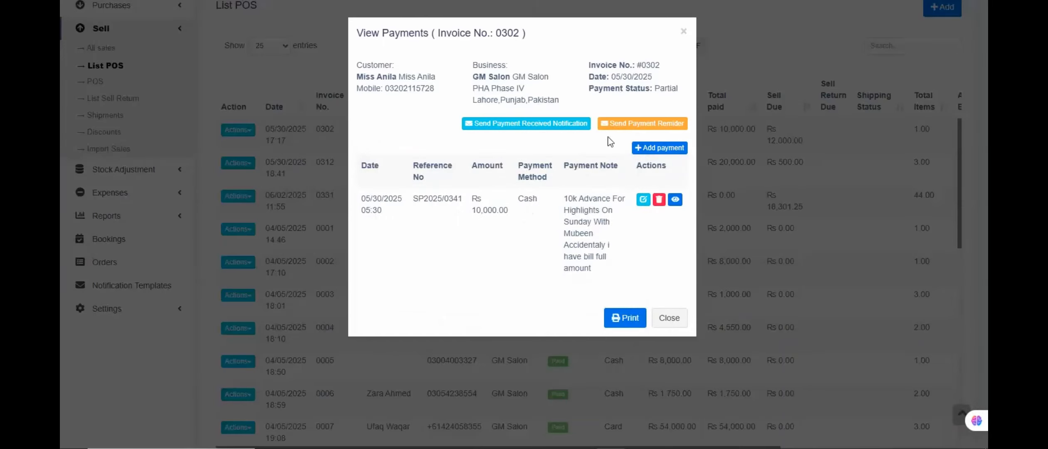
click(684, 33)
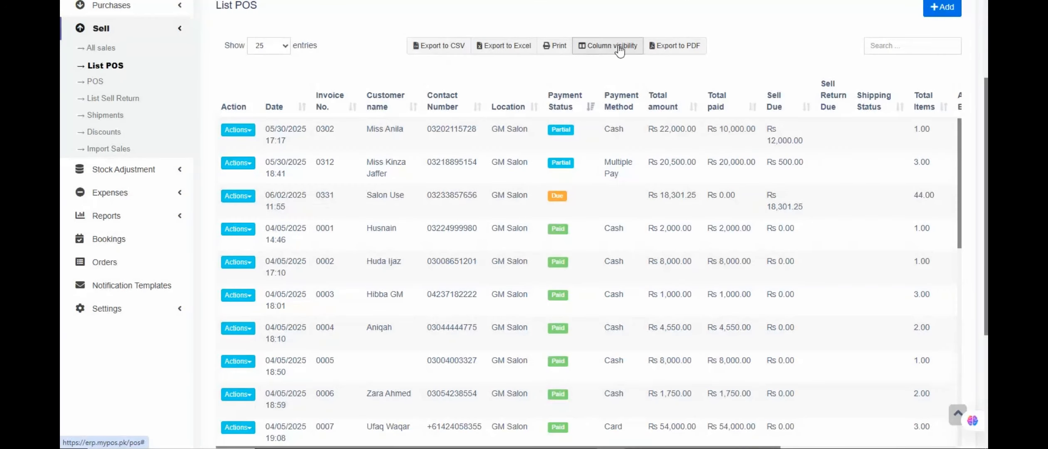
- Collapse the Sell section of the navigation and show the Stock Adjustment options
scroll(682, 132, up, 3)
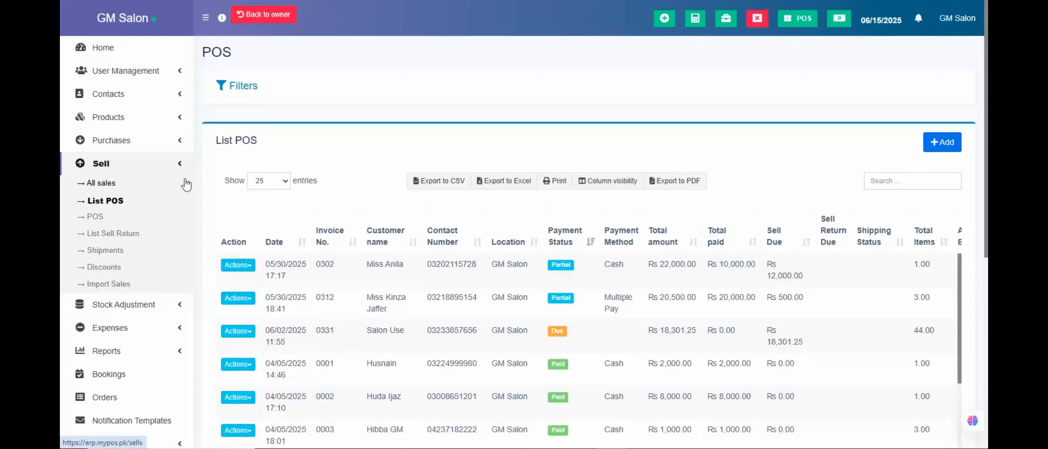
click(180, 165)
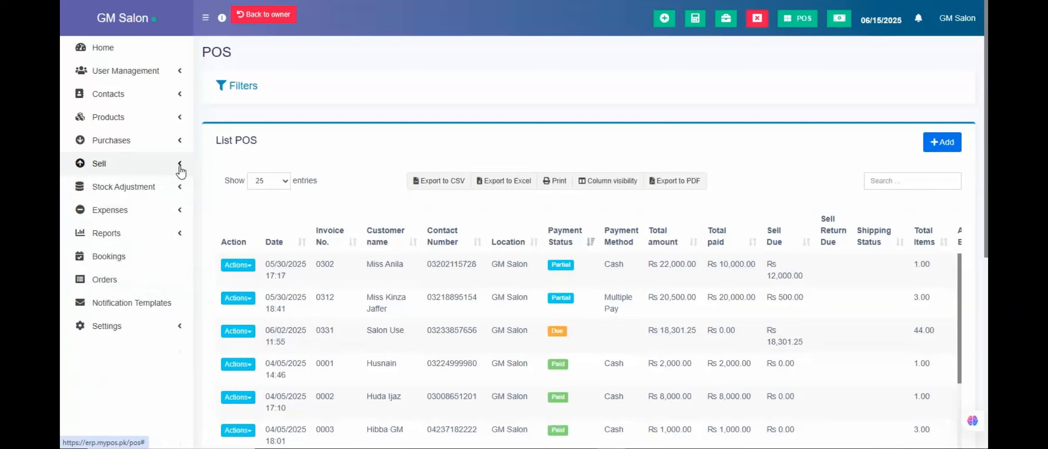
click(182, 191)
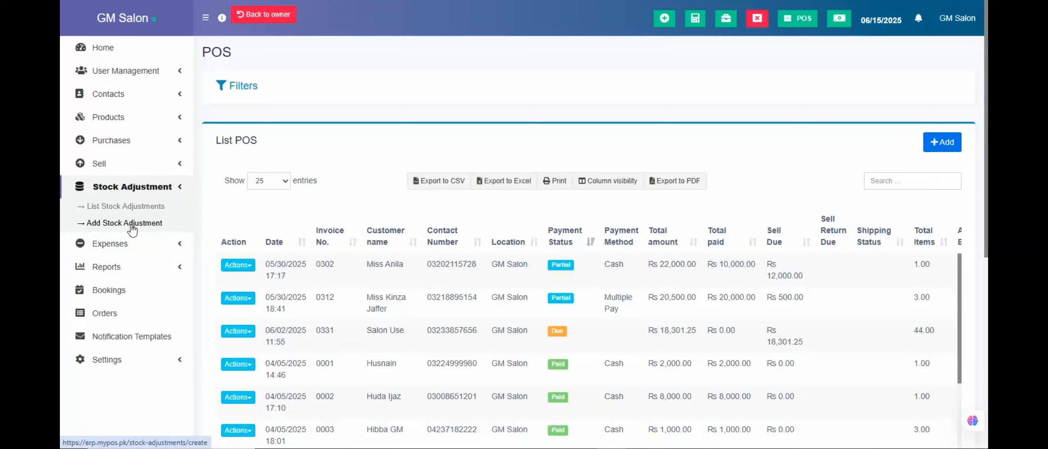
- Open the expenses list with its filters collapsed and look through the entries down to the totals
click(183, 243)
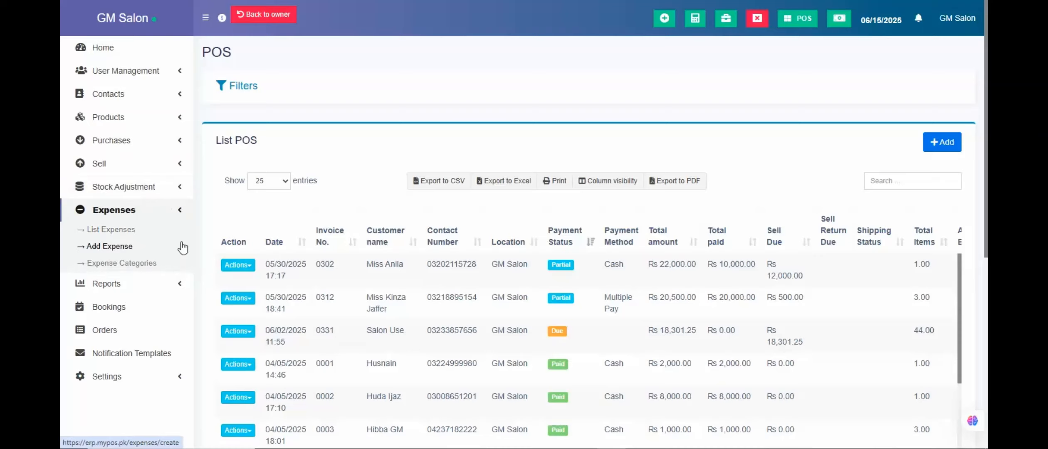
click(133, 236)
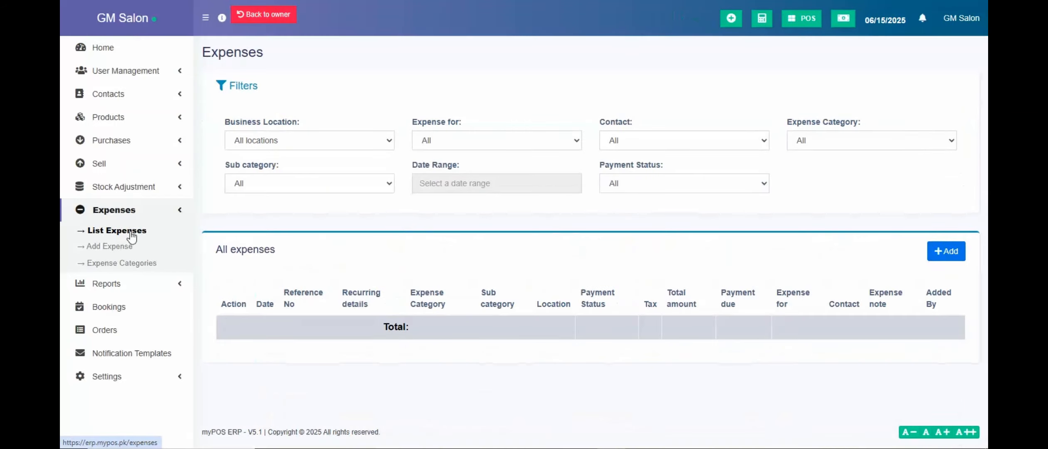
click(851, 78)
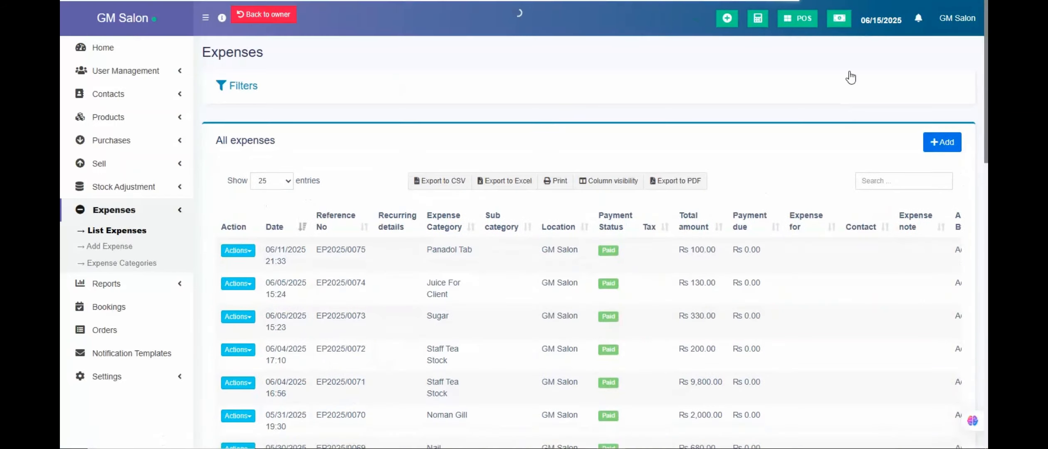
scroll(850, 77, down, 15)
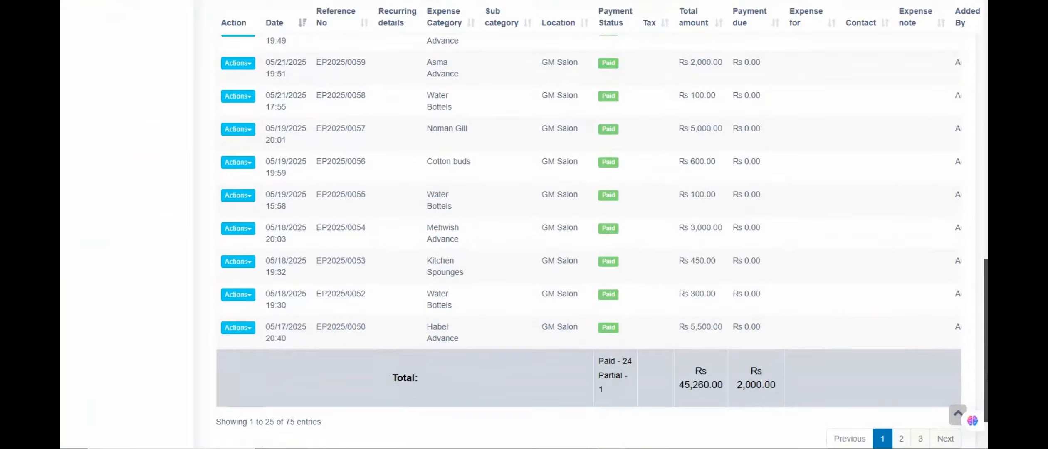
scroll(582, 225, up, 15)
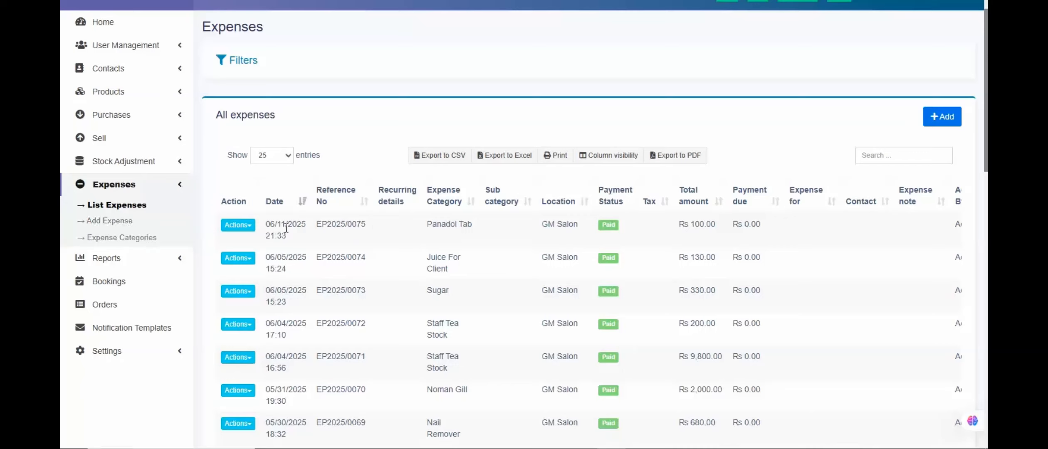
- Open the Panadol Tab expense for editing and show the Expenses options in the navigation
click(240, 227)
click(246, 244)
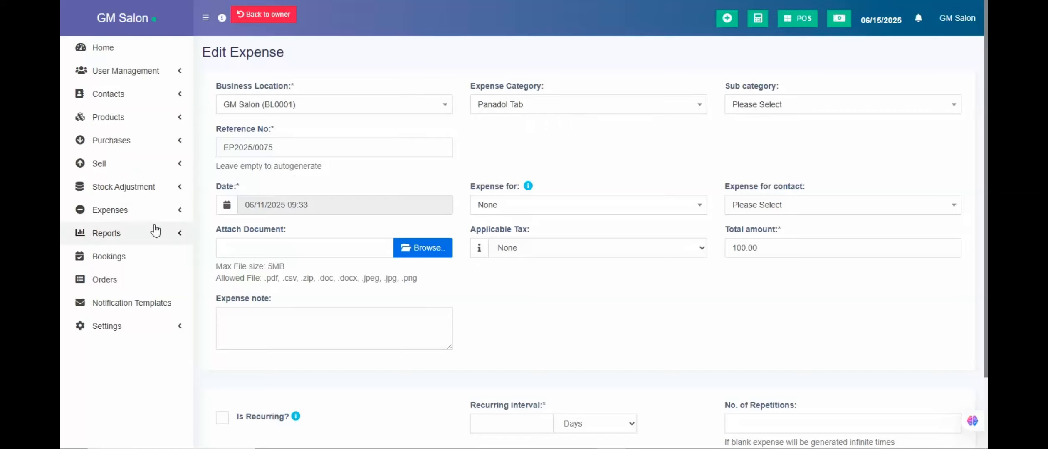
click(171, 210)
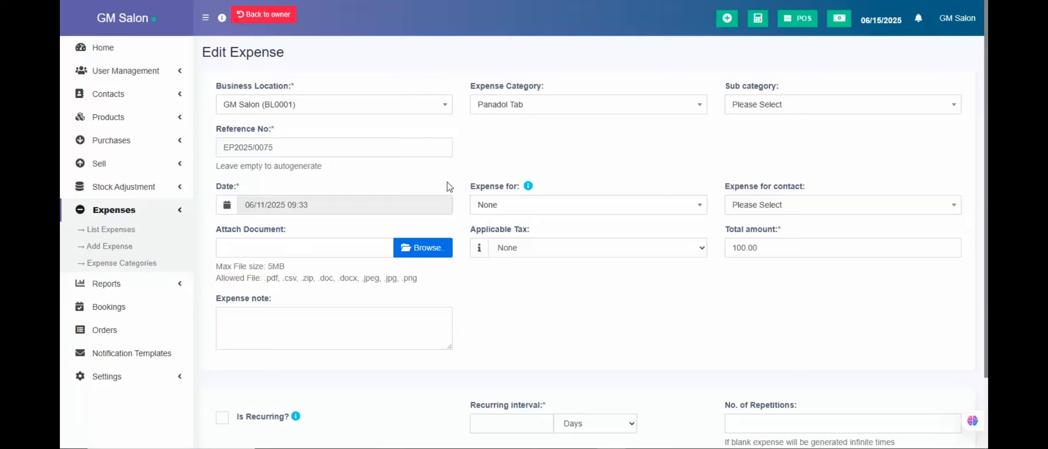
- Examine the available choices for Expense for and Expense for contact on the expense, leaving both selections as they are
click(504, 210)
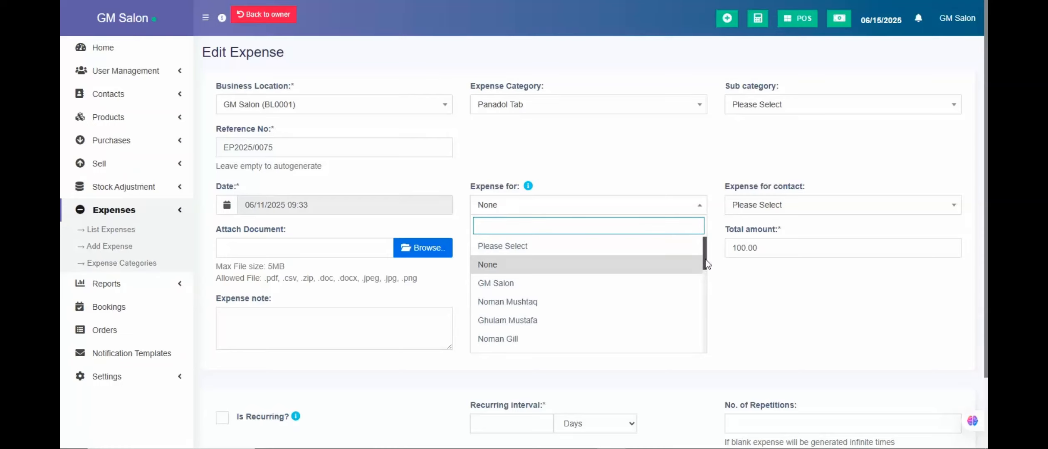
mouse_move(706, 260)
mouse_down()
mouse_move(708, 327)
mouse_move(708, 255)
mouse_up()
click(719, 257)
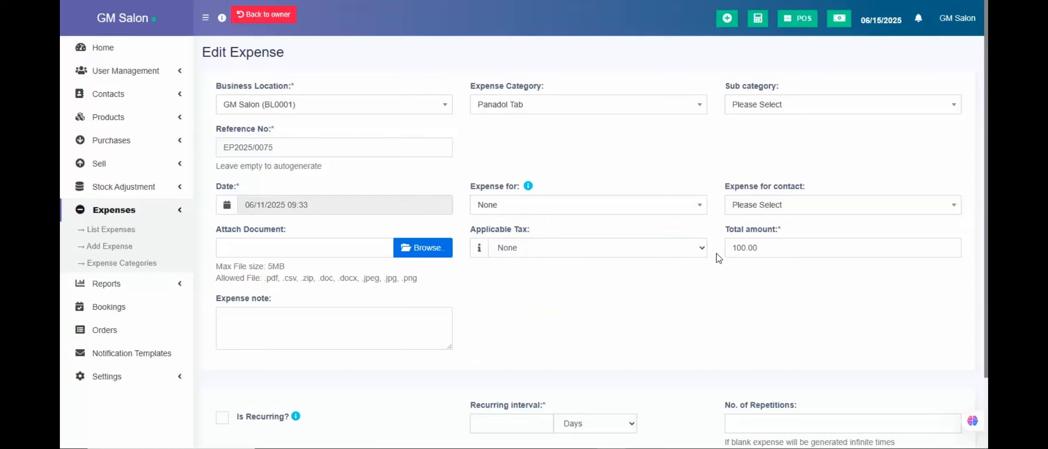
click(767, 208)
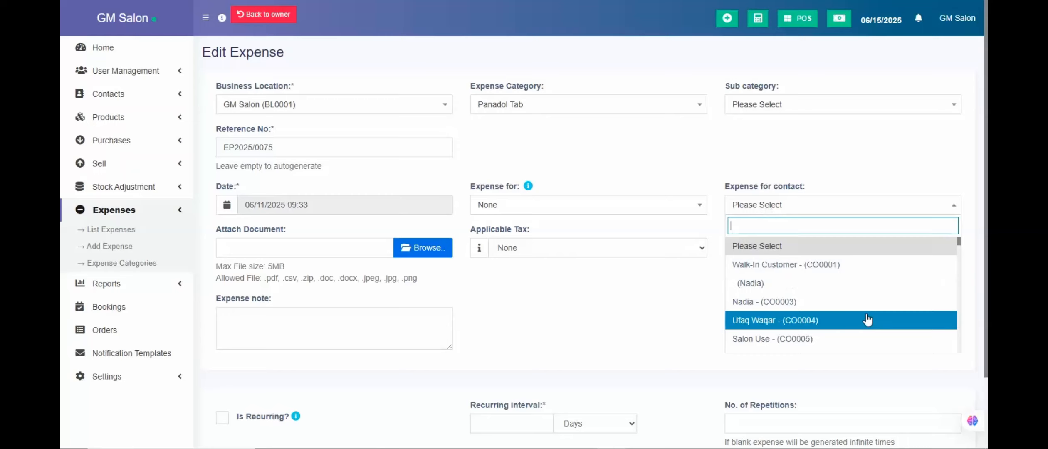
drag(963, 243, 964, 321)
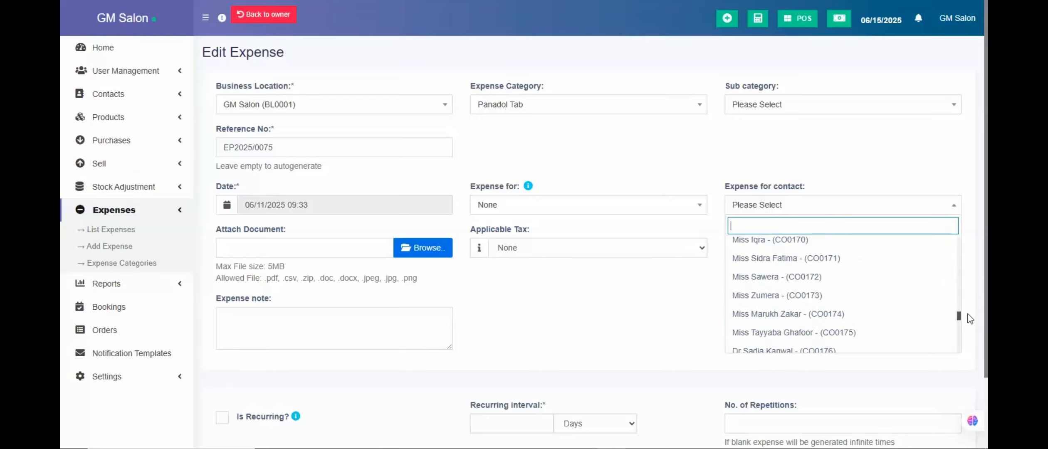
click(714, 277)
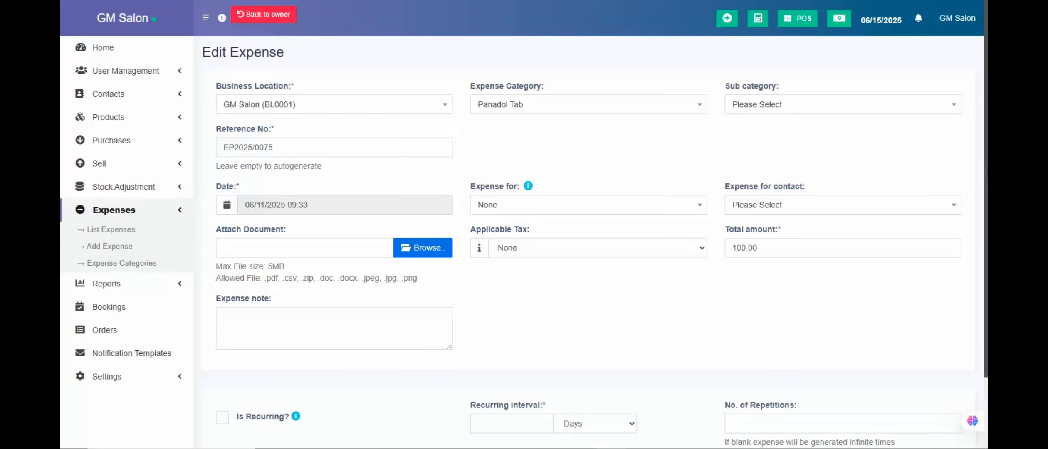
- Mark the expense as recurring and show the recurring interval units without choosing a different one
scroll(952, 229, down, 3)
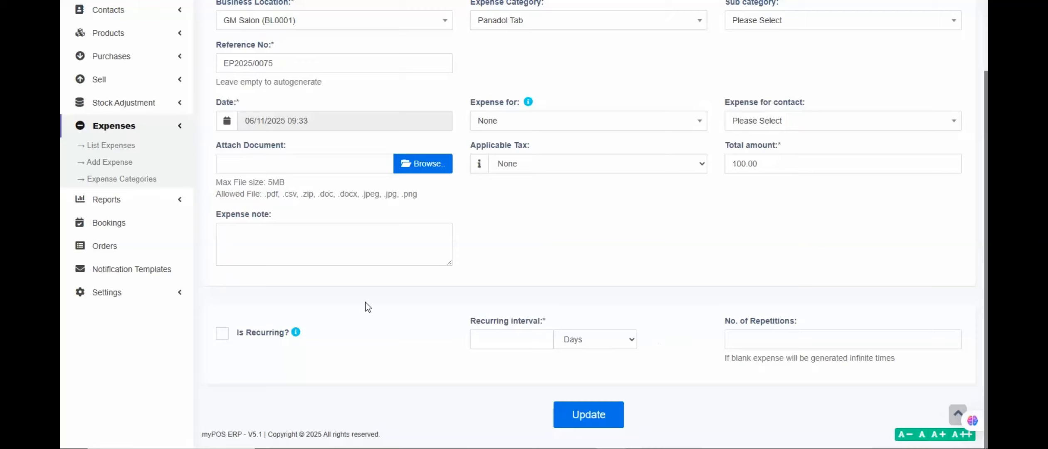
click(222, 334)
click(512, 337)
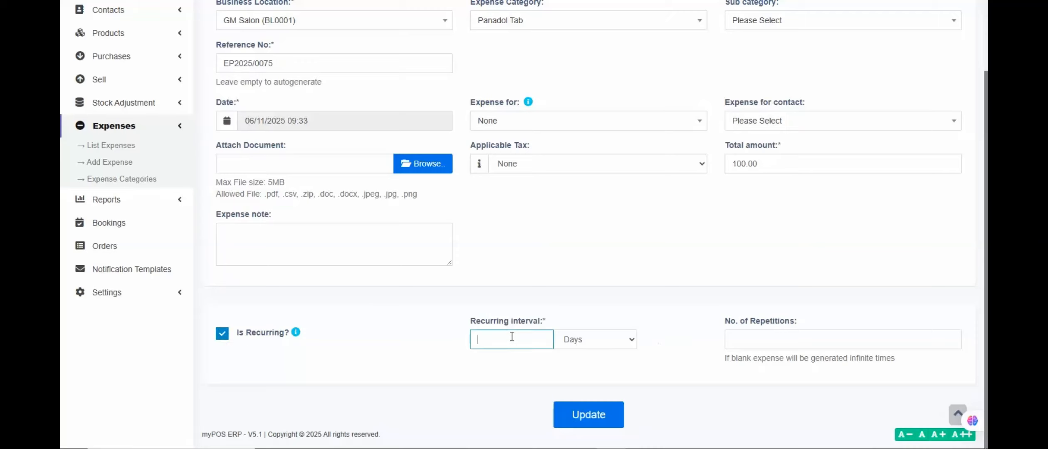
click(610, 342)
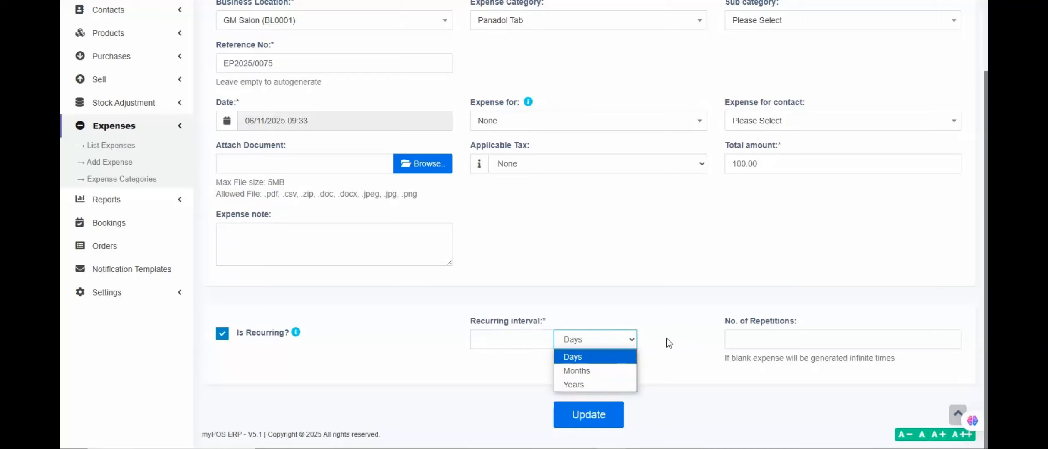
scroll(680, 340, up, 2)
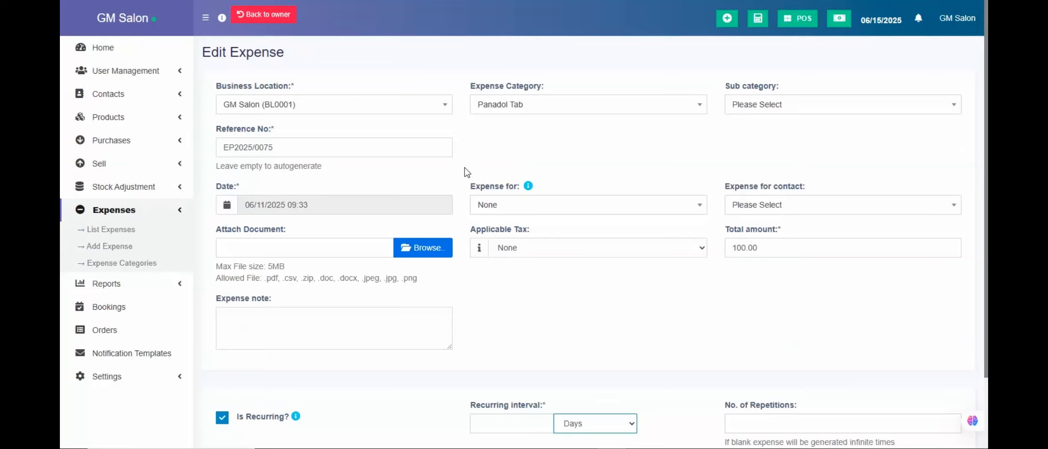
- Collapse the Expenses section of the navigation, open Bookings and look over the June 2025 calendar
click(177, 218)
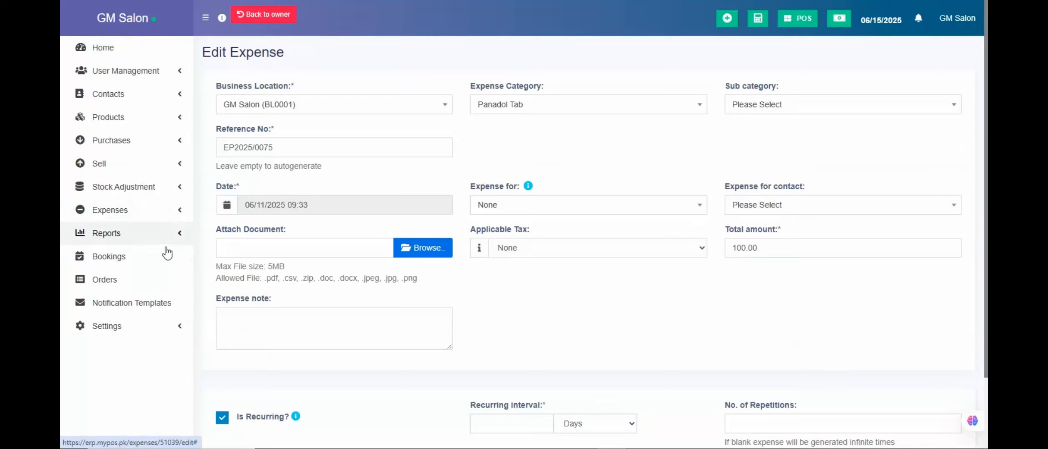
click(113, 262)
click(575, 60)
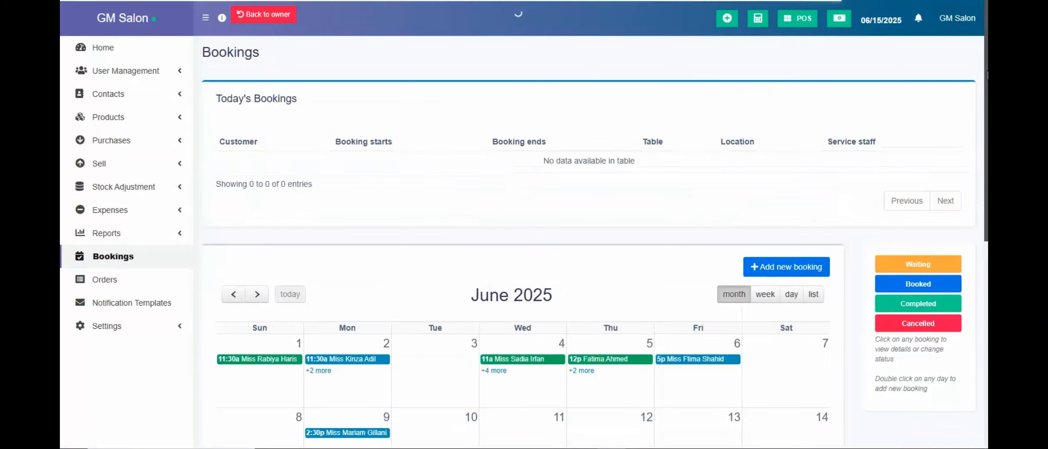
scroll(524, 250, down, 3)
scroll(524, 250, down, 3)
scroll(524, 250, up, 3)
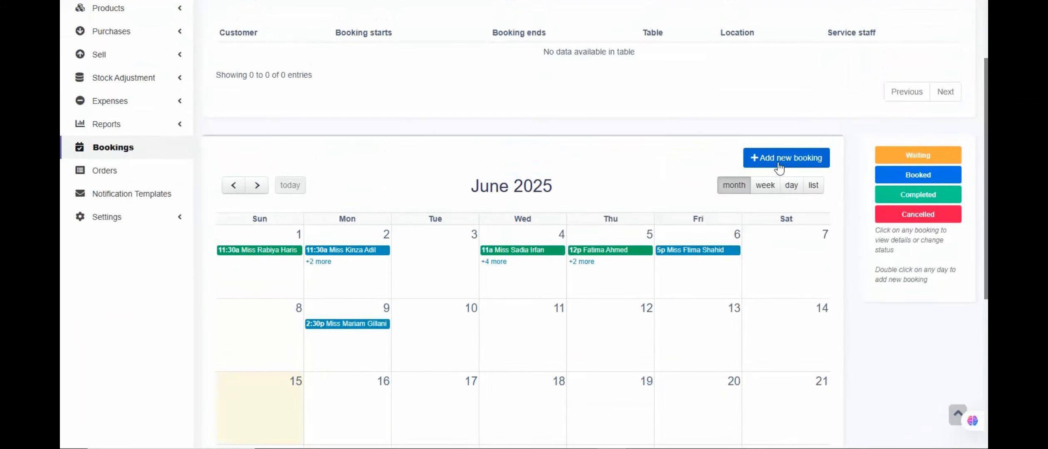
- Open the form for a new booking, examine its location choices and start and end time fields, and close it without saving
click(781, 166)
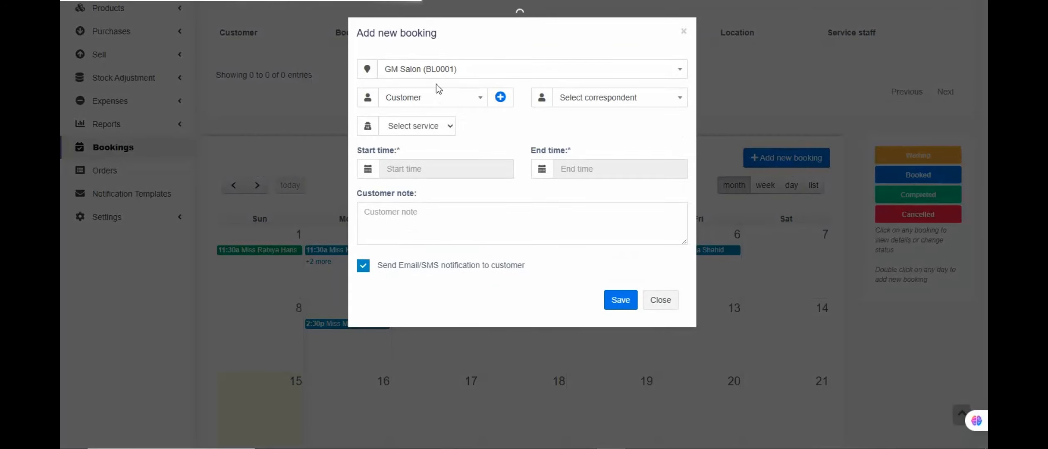
click(456, 72)
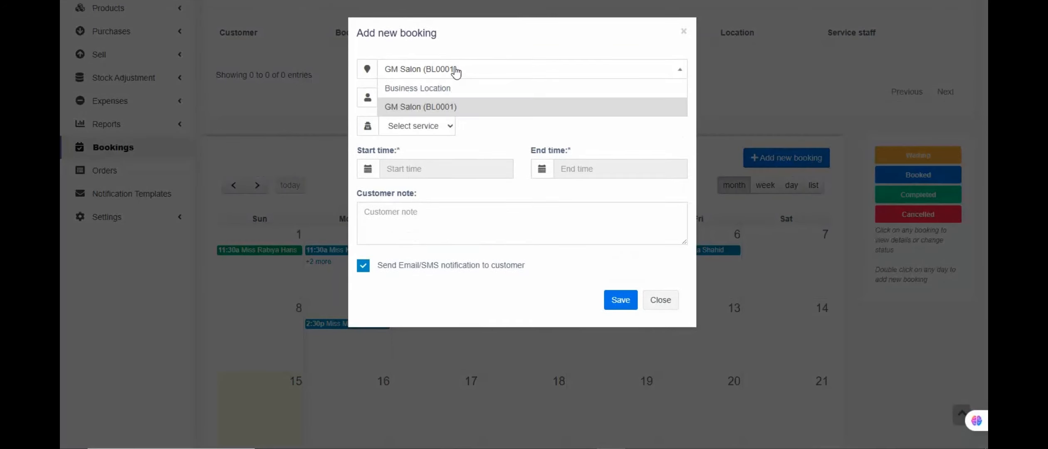
click(456, 72)
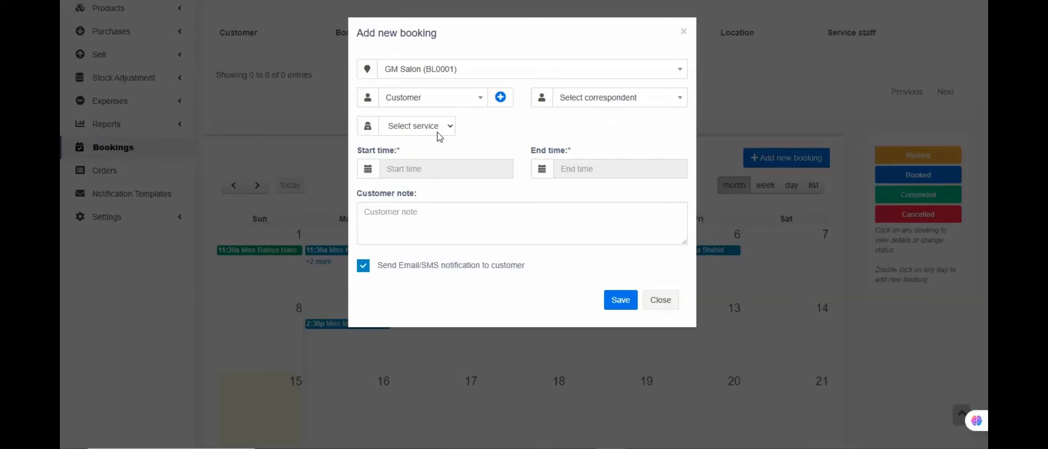
click(474, 171)
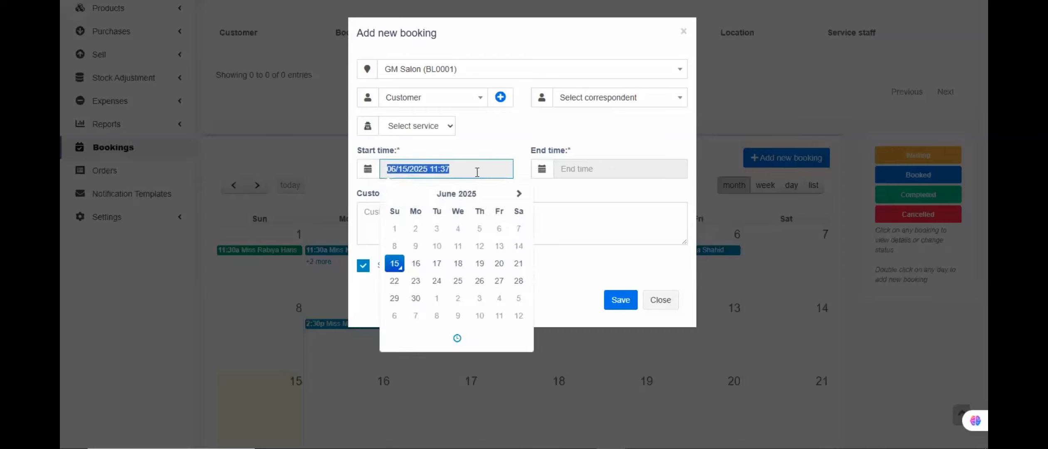
click(571, 163)
click(509, 129)
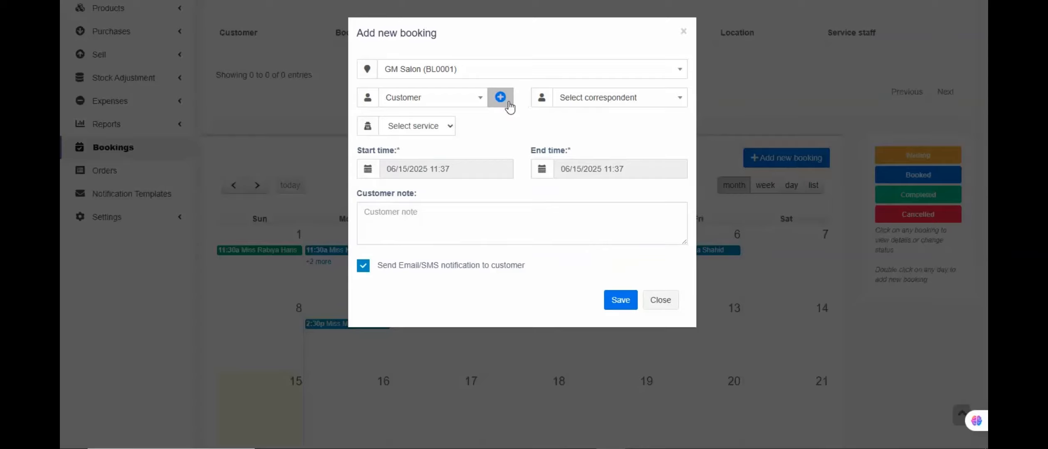
click(660, 300)
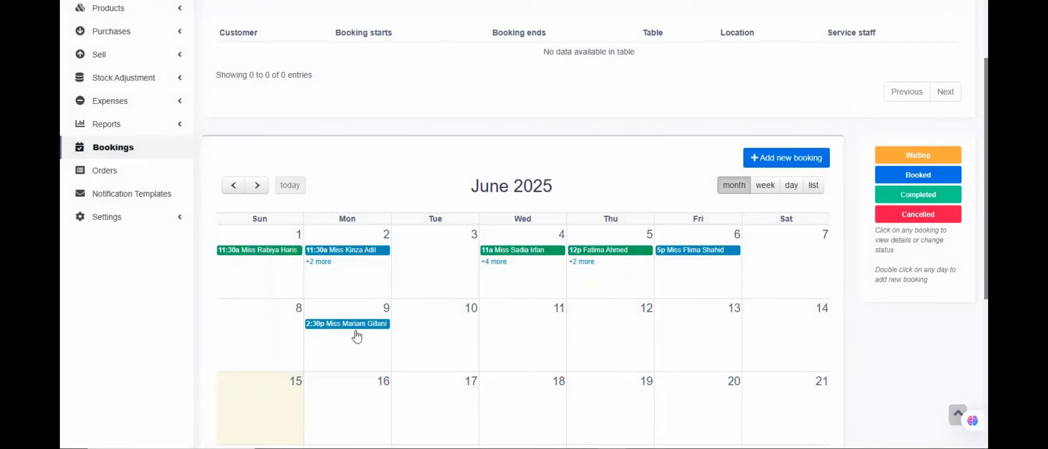
- View the details of the June 9 booking, examine the available booking statuses, and close the dialog without updating
click(347, 327)
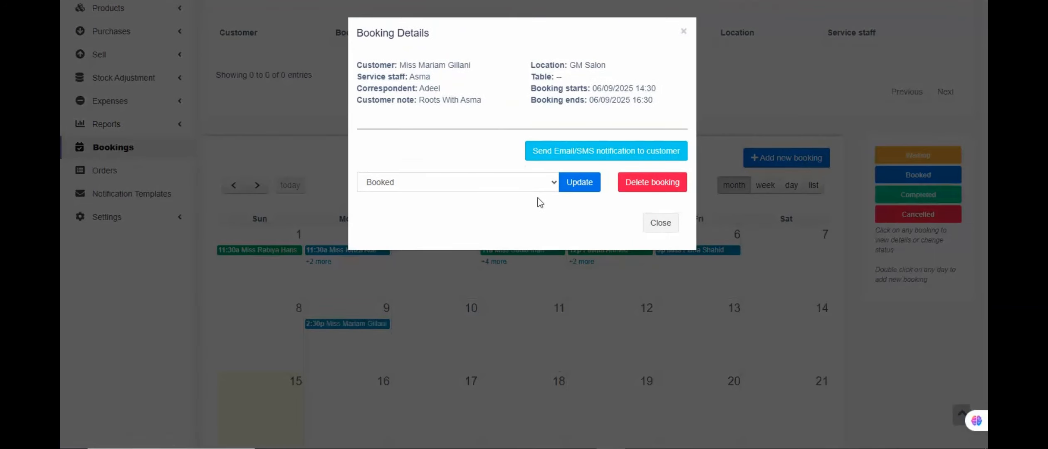
click(549, 187)
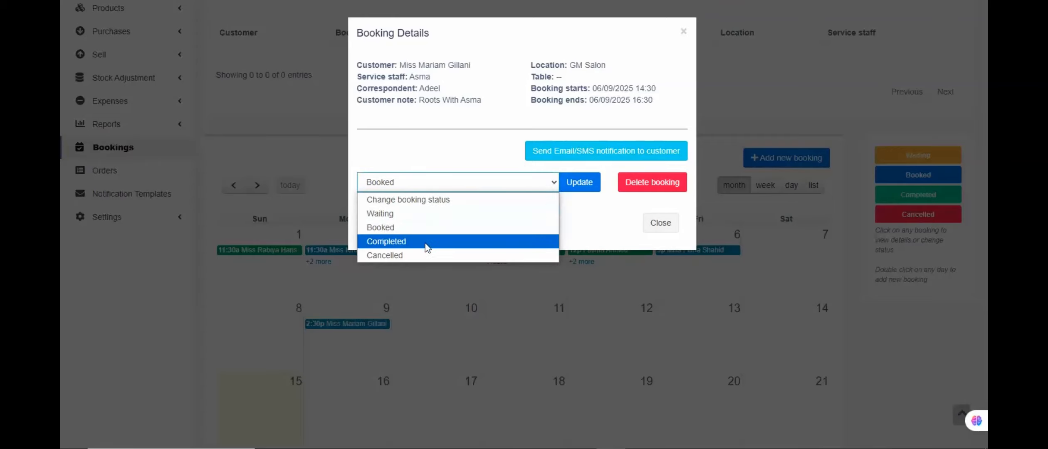
click(582, 219)
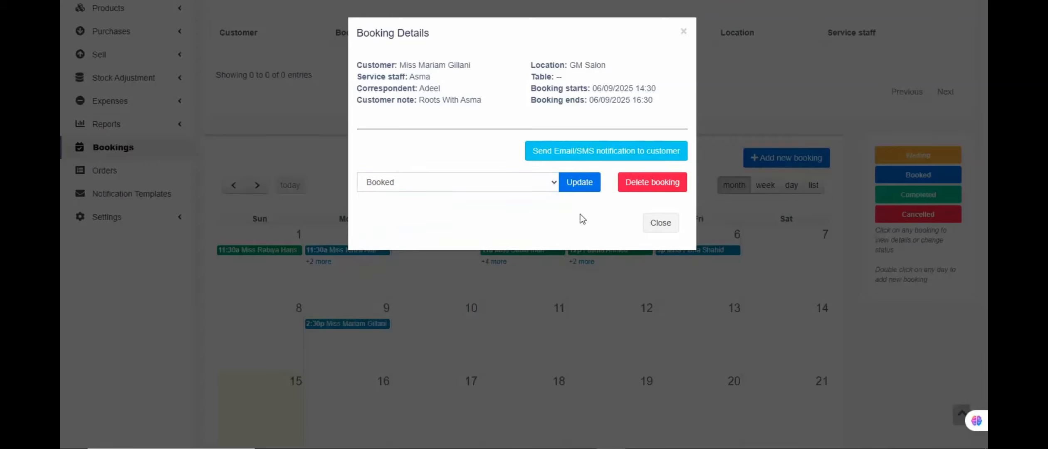
click(661, 222)
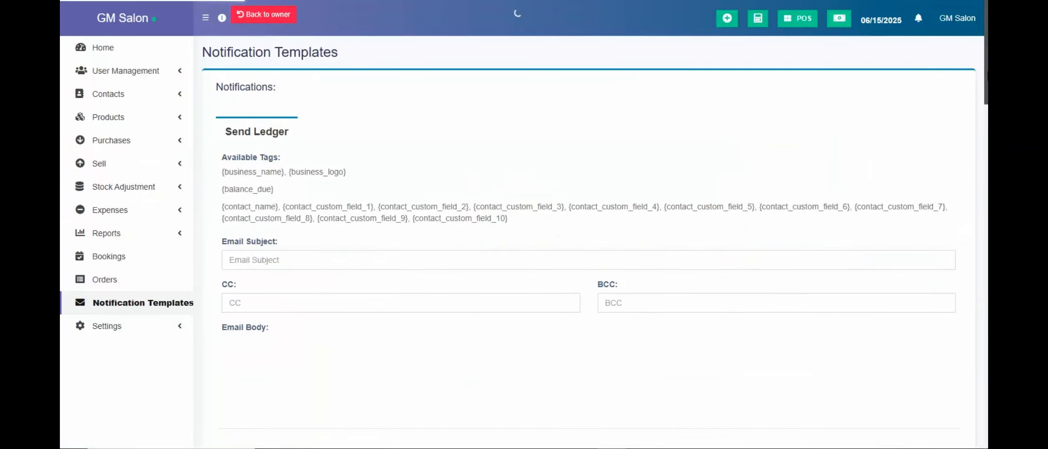
- Open the notification templates and examine the New Sale customer notification, including its email body, SMS body and WhatsApp text
scroll(524, 224, down, 10)
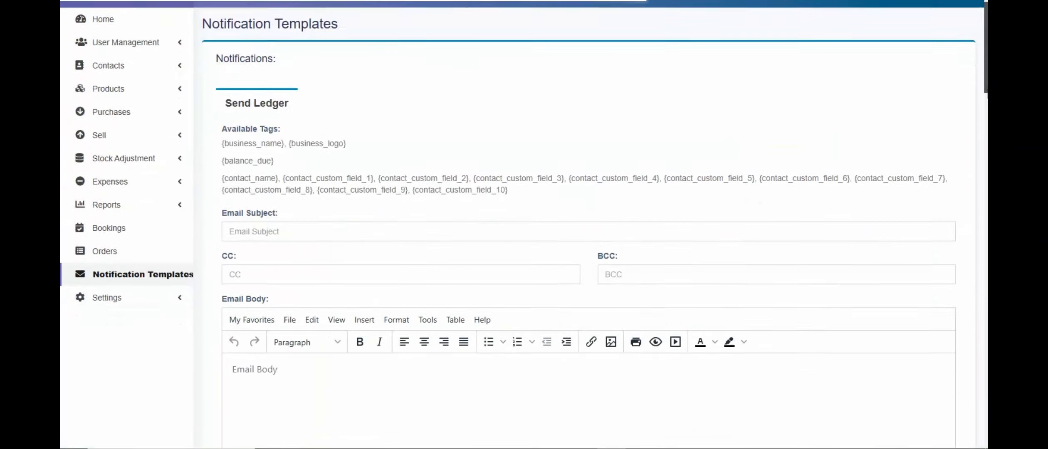
scroll(524, 224, down, 2)
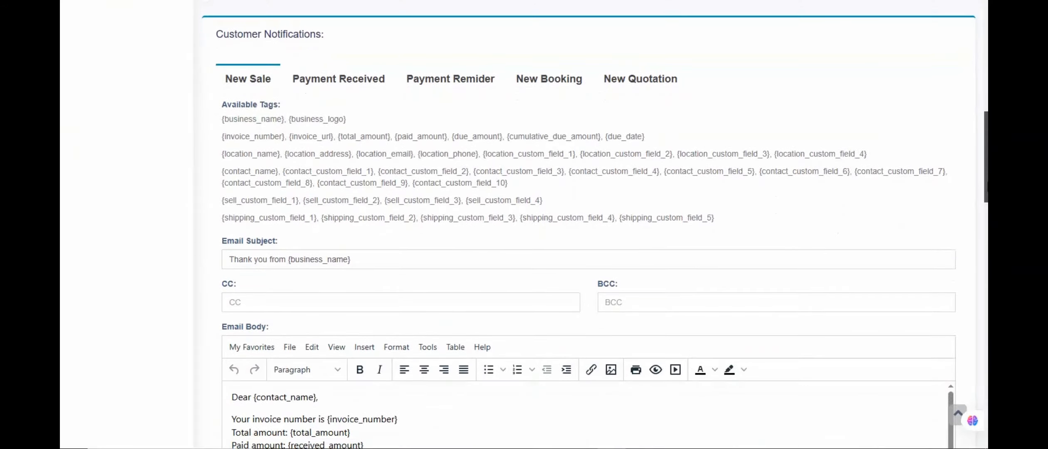
scroll(648, 177, down, 10)
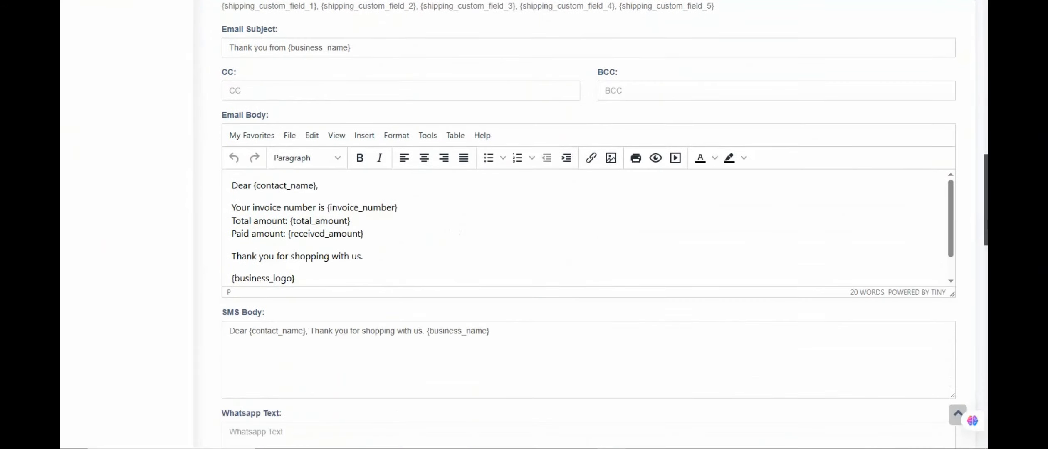
click(295, 129)
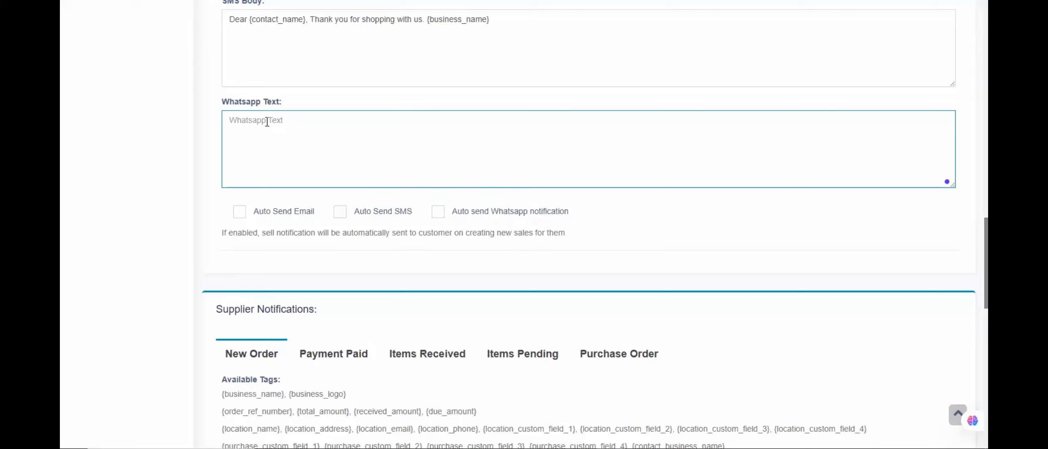
scroll(588, 225, up, 5)
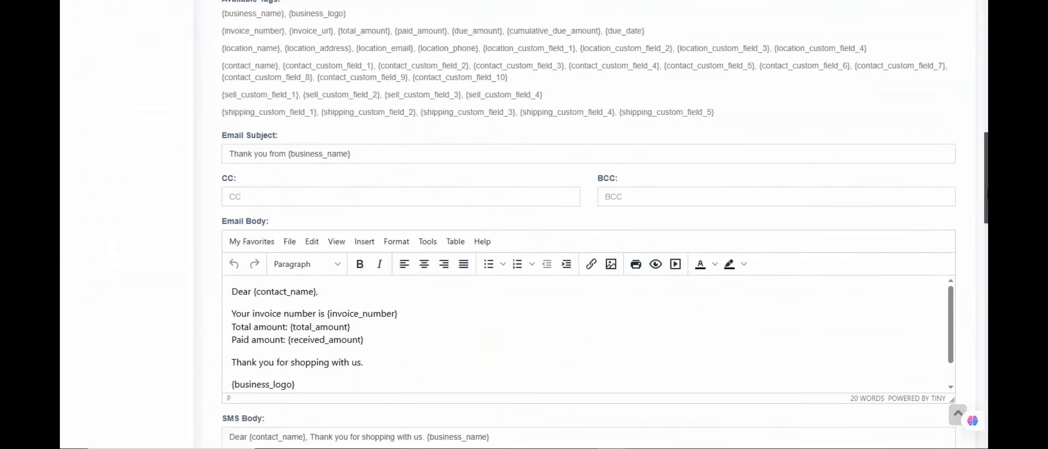
scroll(588, 225, down, 7)
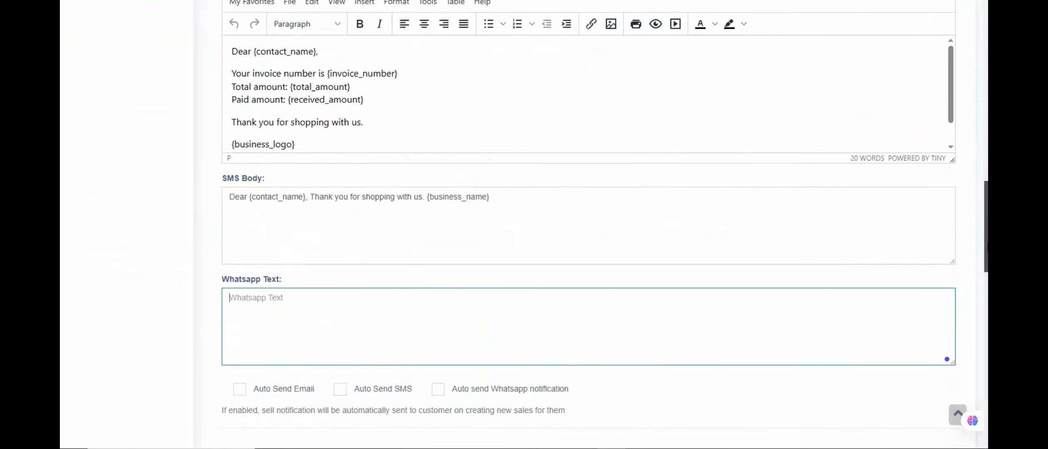
scroll(588, 224, up, 3)
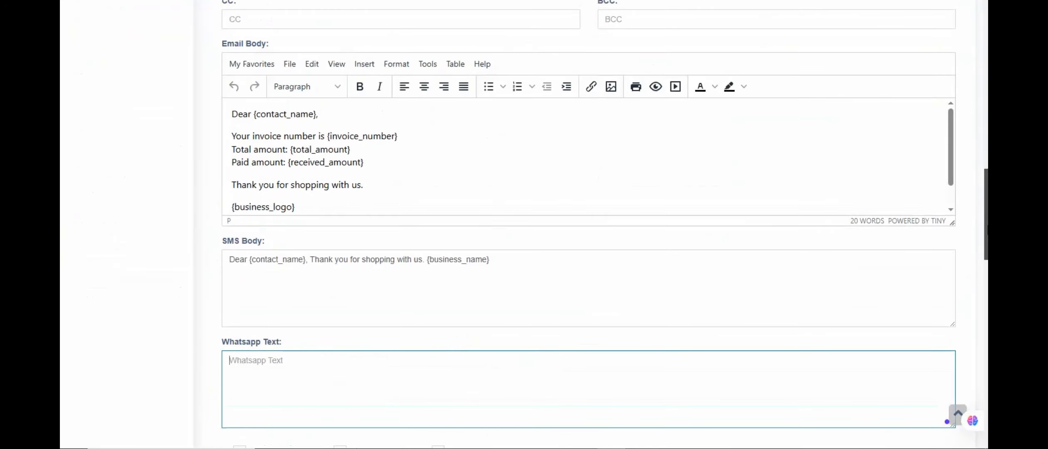
scroll(355, 154, up, 15)
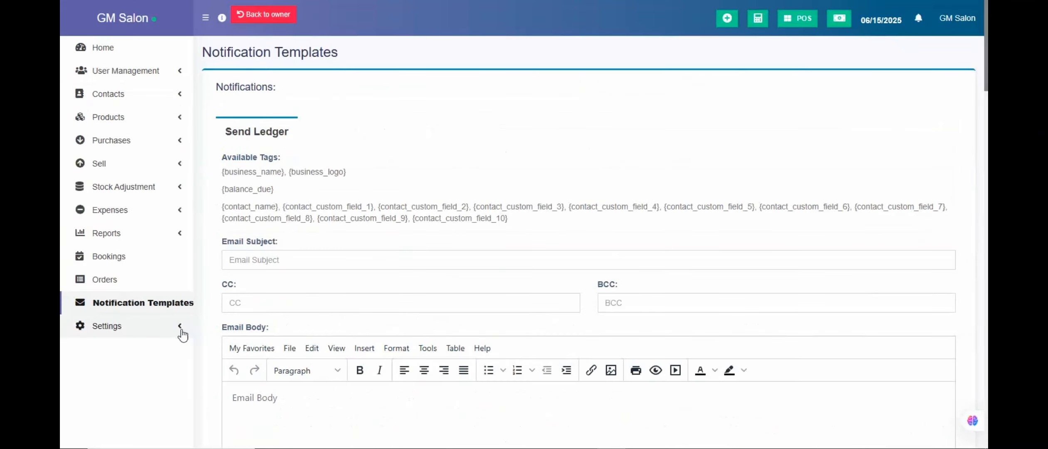
- Expand the Settings section of the navigation and look through its options
click(181, 330)
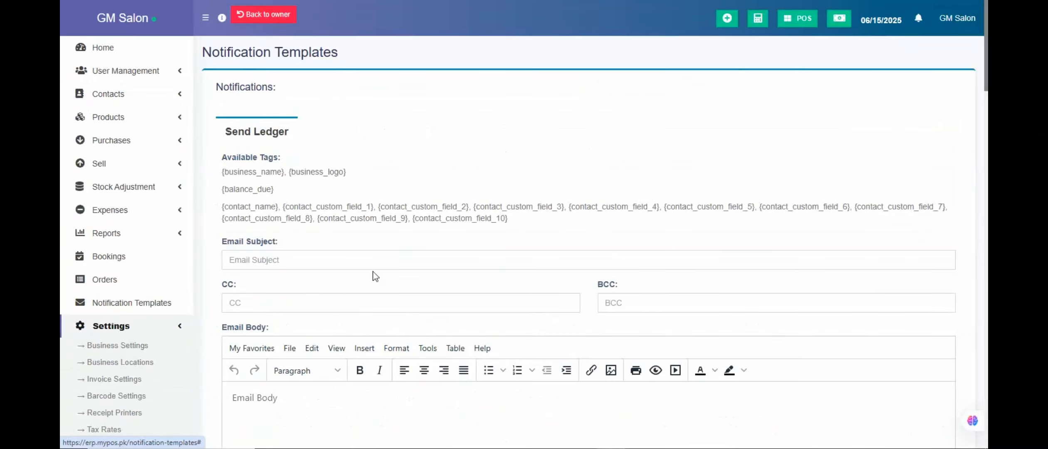
scroll(181, 330, down, 4)
scroll(524, 233, down, 2)
scroll(524, 233, up, 1)
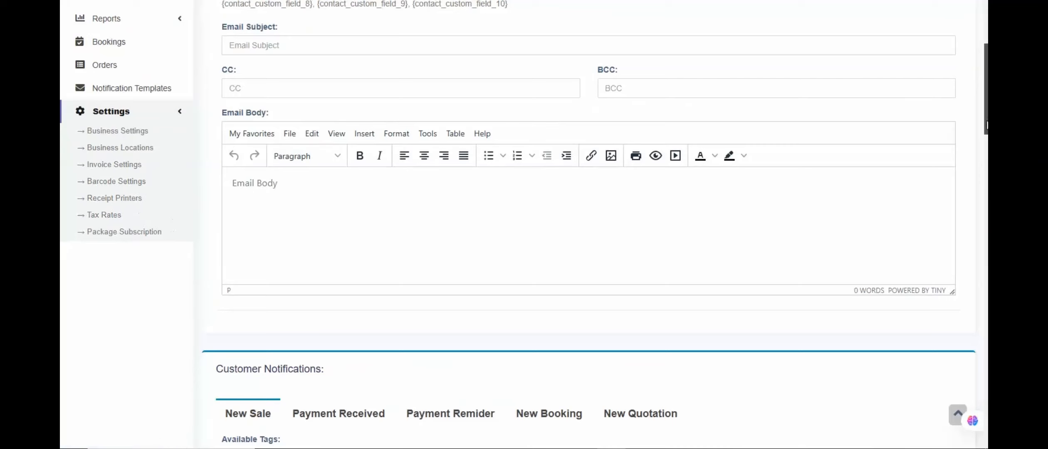
- Open Business Settings, look over the general business options and show the Product settings
scroll(503, 217, up, 3)
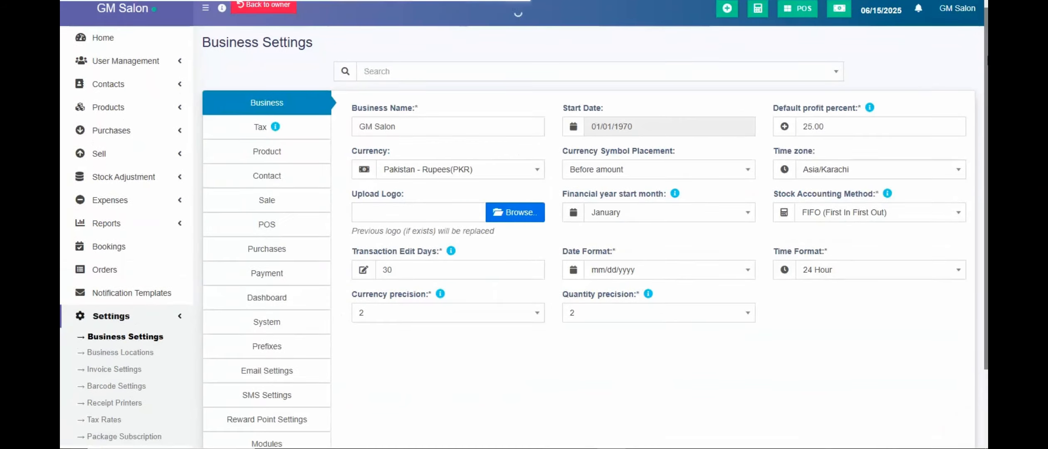
scroll(519, 118, down, 1)
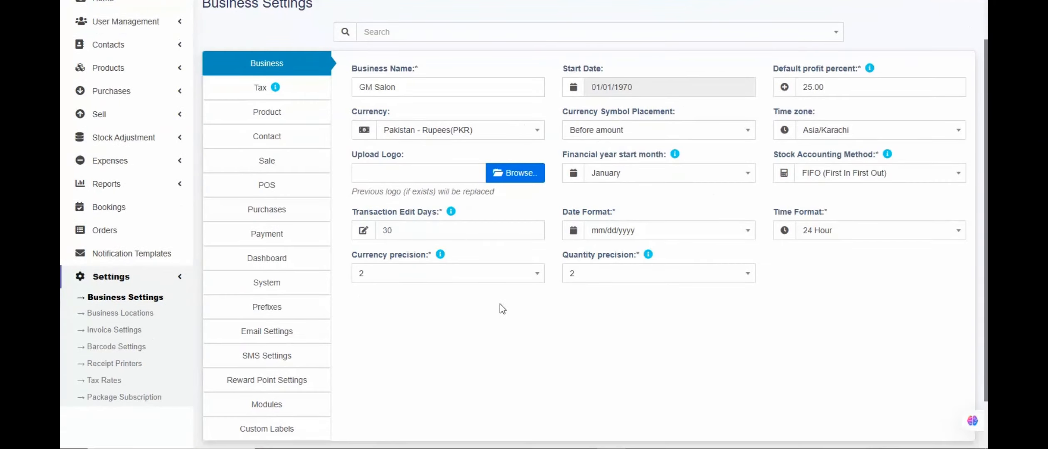
click(304, 117)
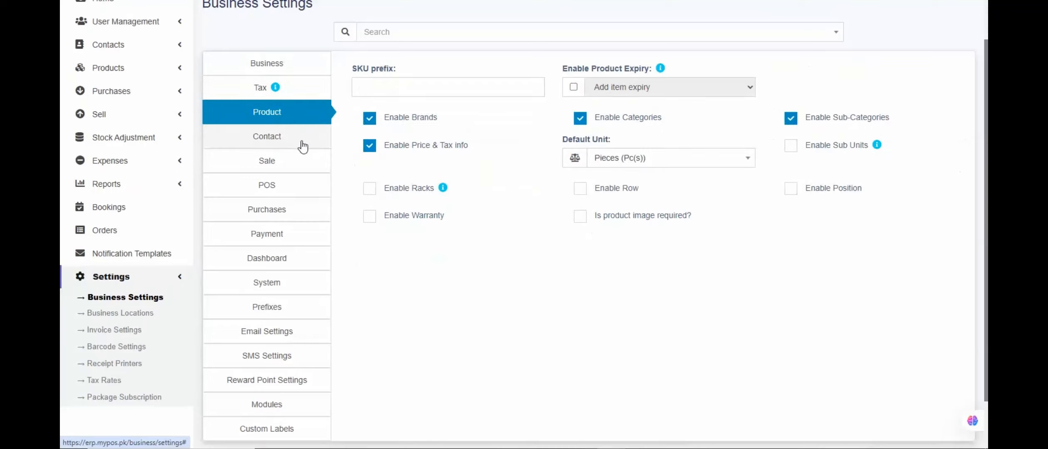
- Show the Contact settings and then the Sale settings, examining the overselling, commission agent and payment link options
click(299, 143)
click(299, 168)
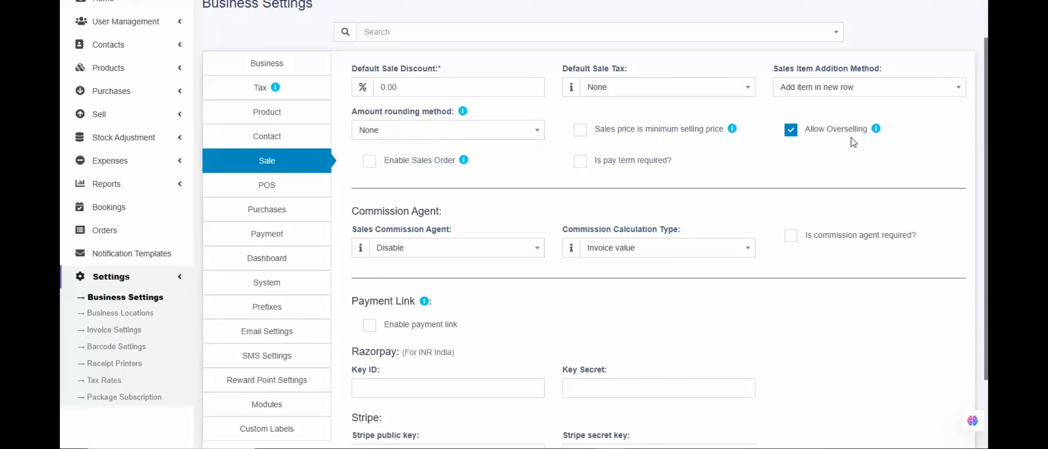
scroll(553, 225, down, 1)
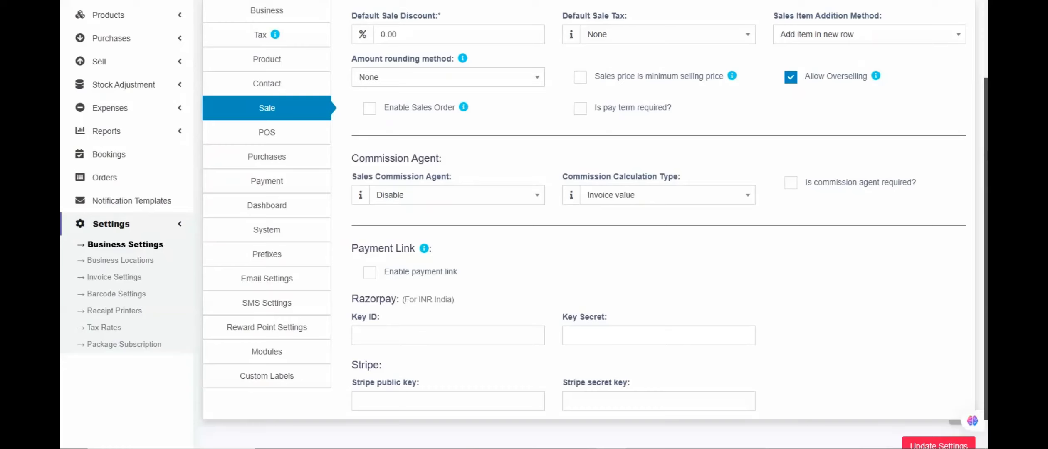
- Show the Reward Point Settings and examine the options for earning and redeeming points
click(295, 331)
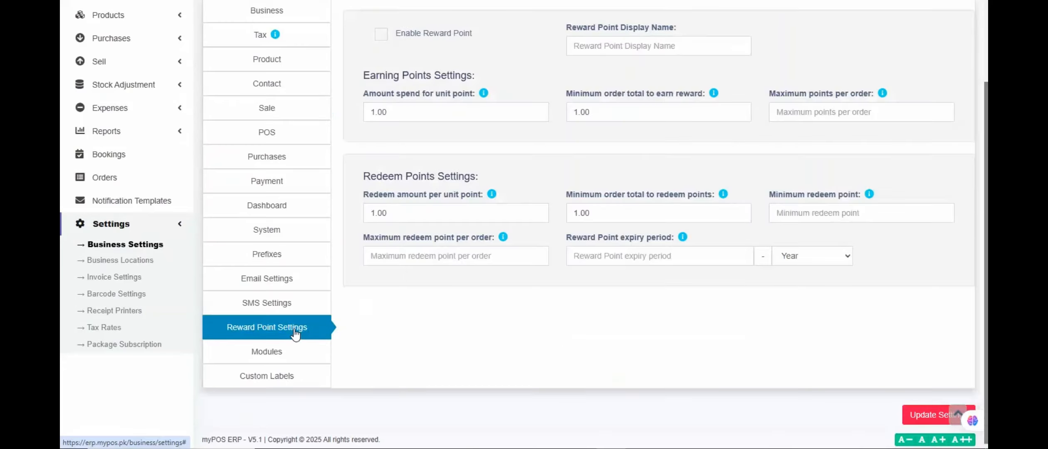
scroll(497, 308, up, 1)
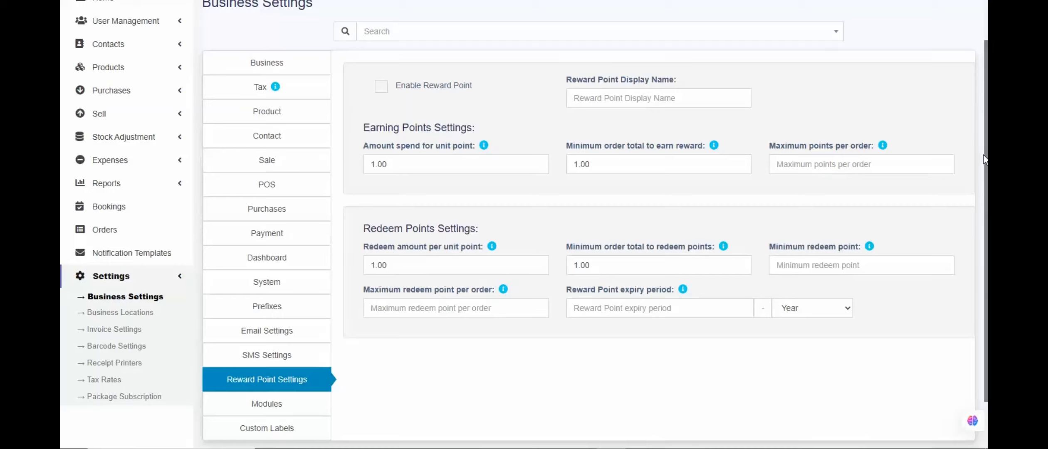
scroll(983, 233, down, 2)
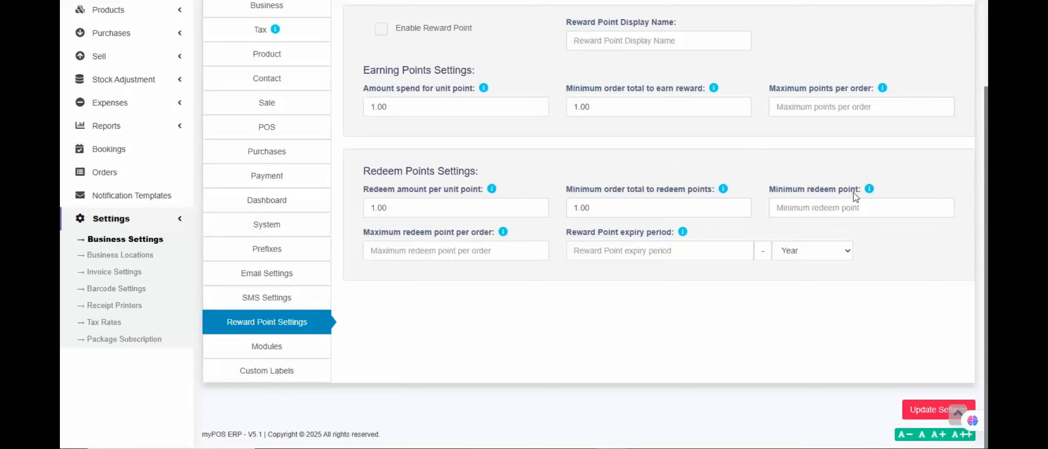
scroll(411, 222, up, 3)
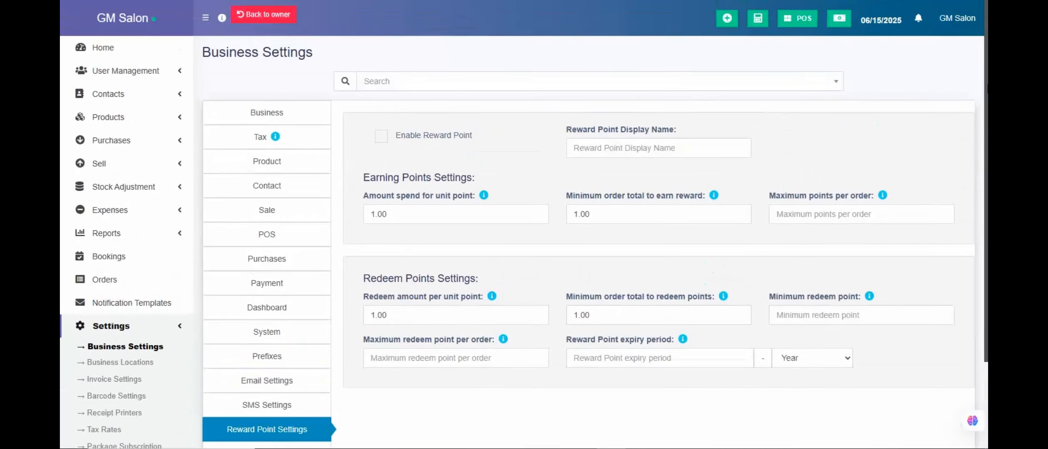
- Go back to the general Business settings and return to the home dashboard
click(274, 118)
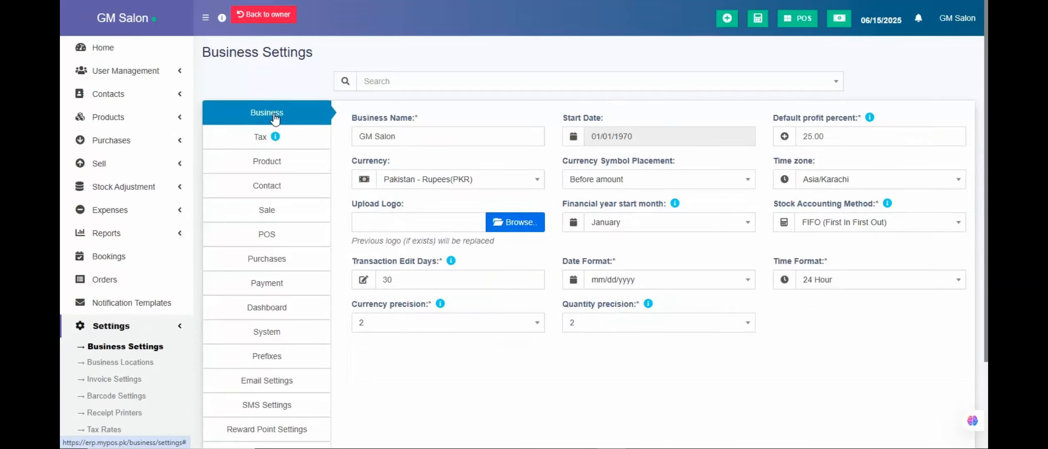
click(138, 51)
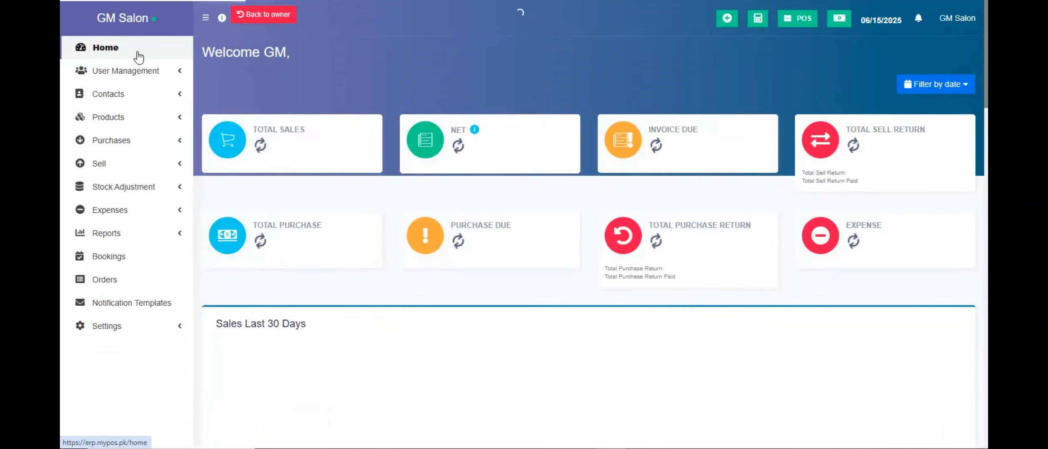